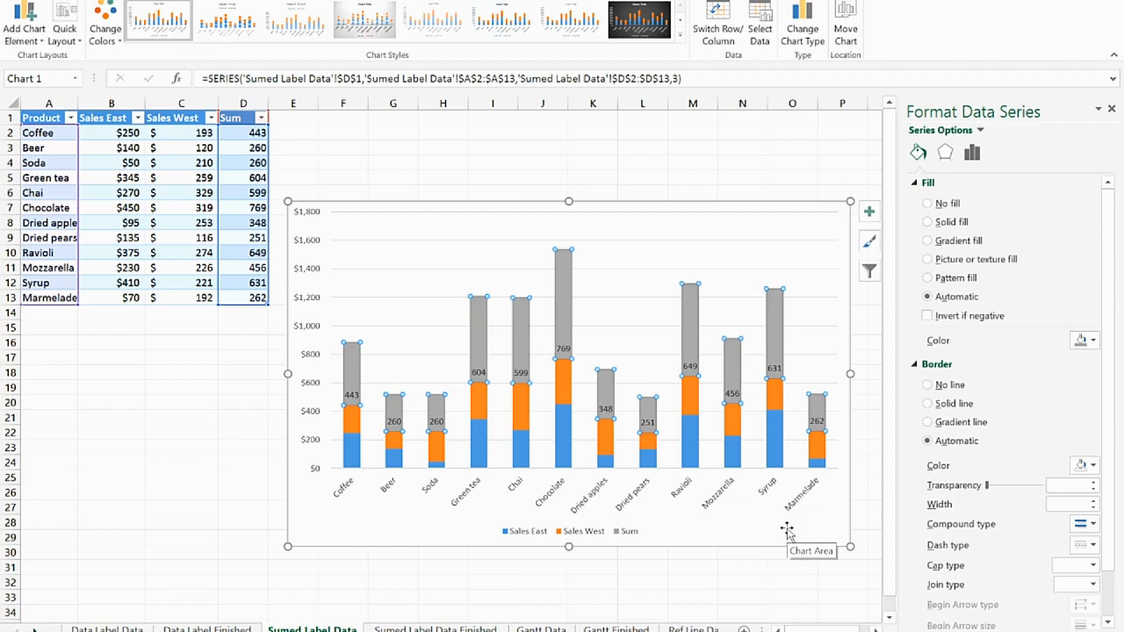
Remove the fill from the Sum series and set the vertical axis maximum to 1000.
left_click(788, 530)
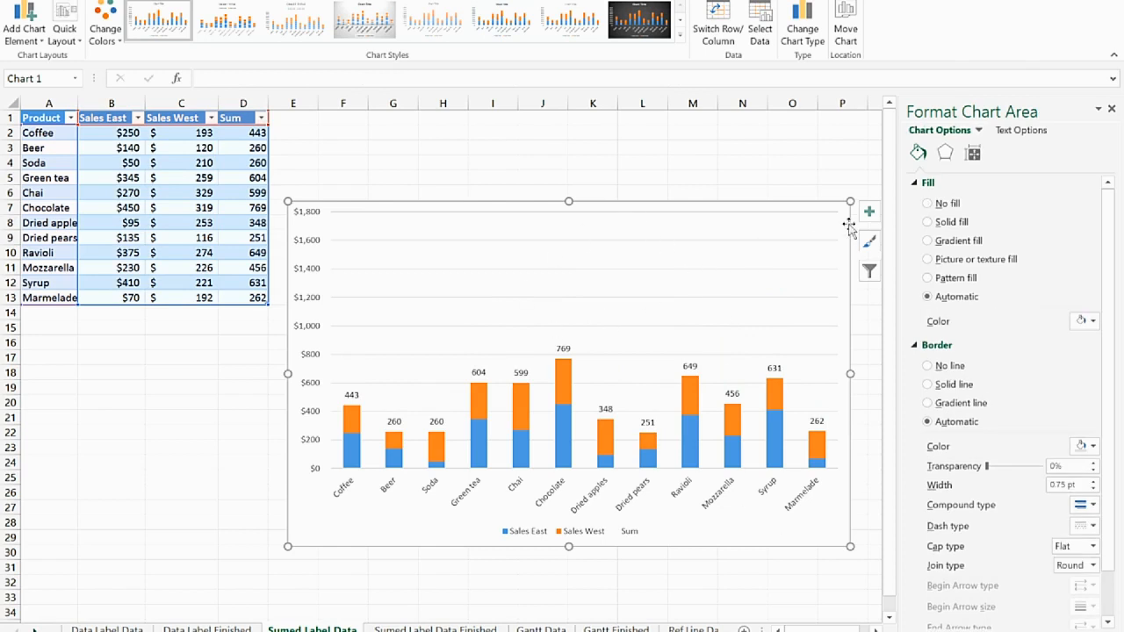
left_click(444, 269)
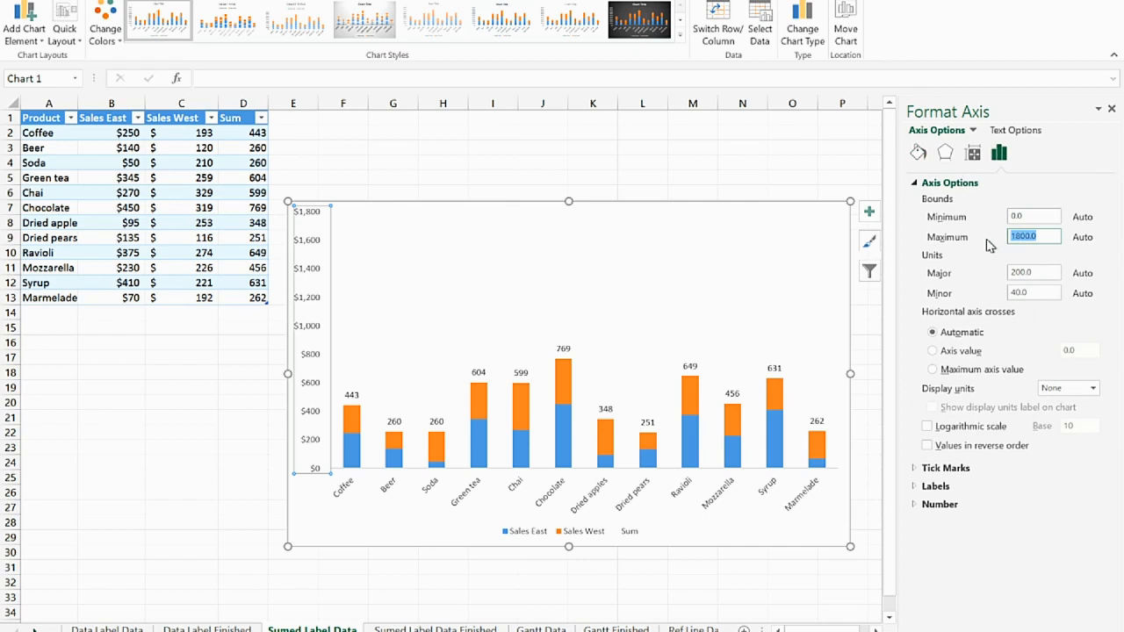
type("1000")
key("Return")
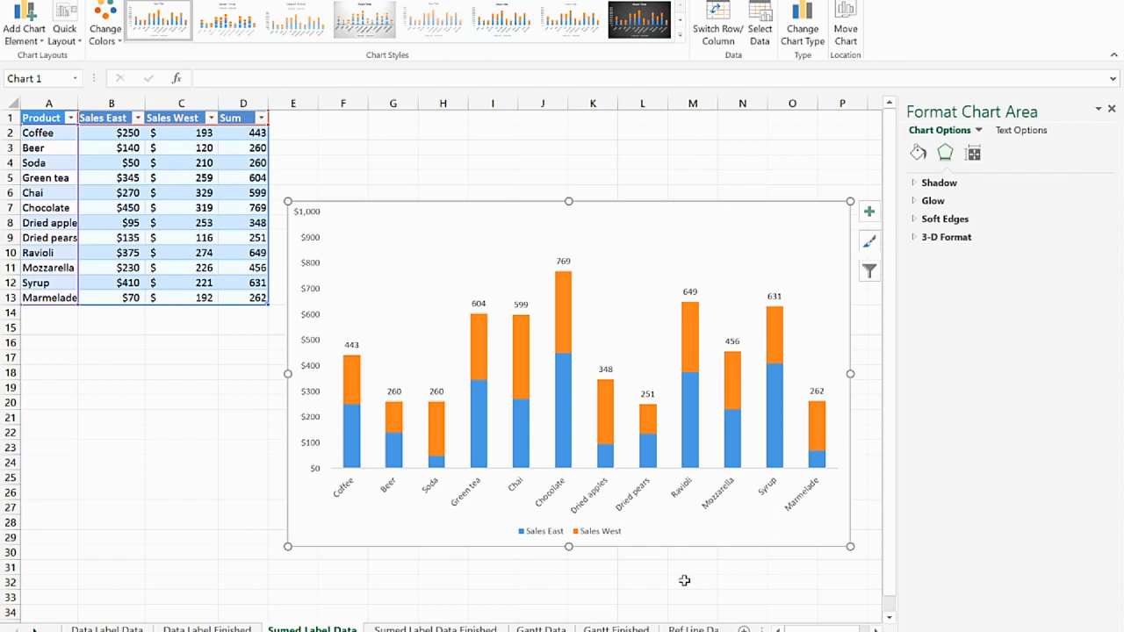
Delete the vertical value axis from the stacked column chart.
left_click(317, 299)
key("Delete")
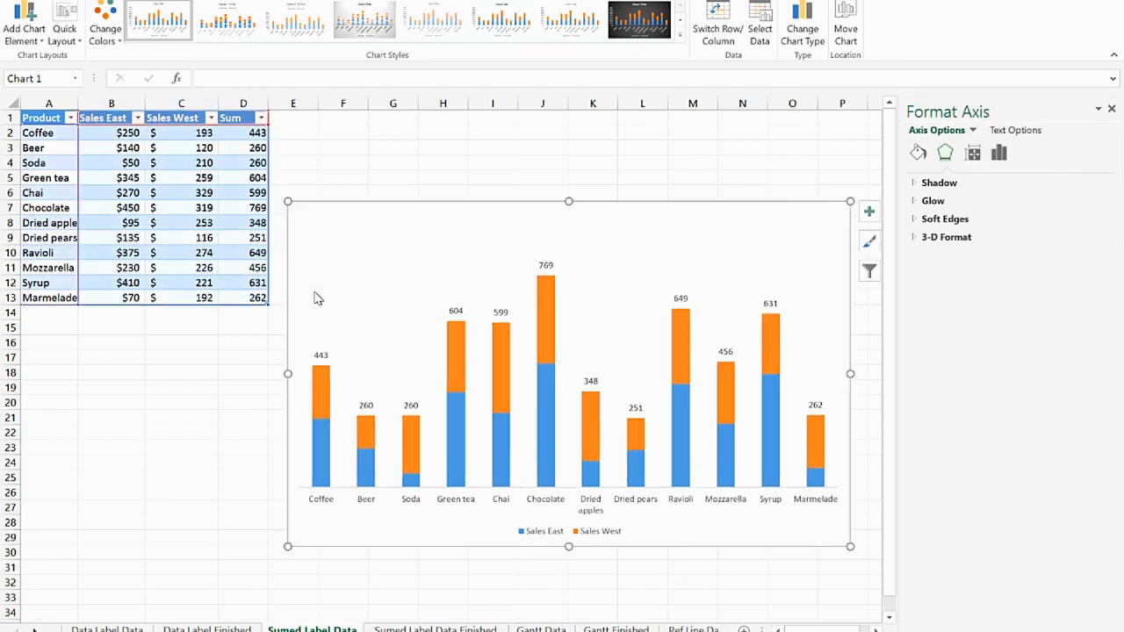
left_click(221, 326)
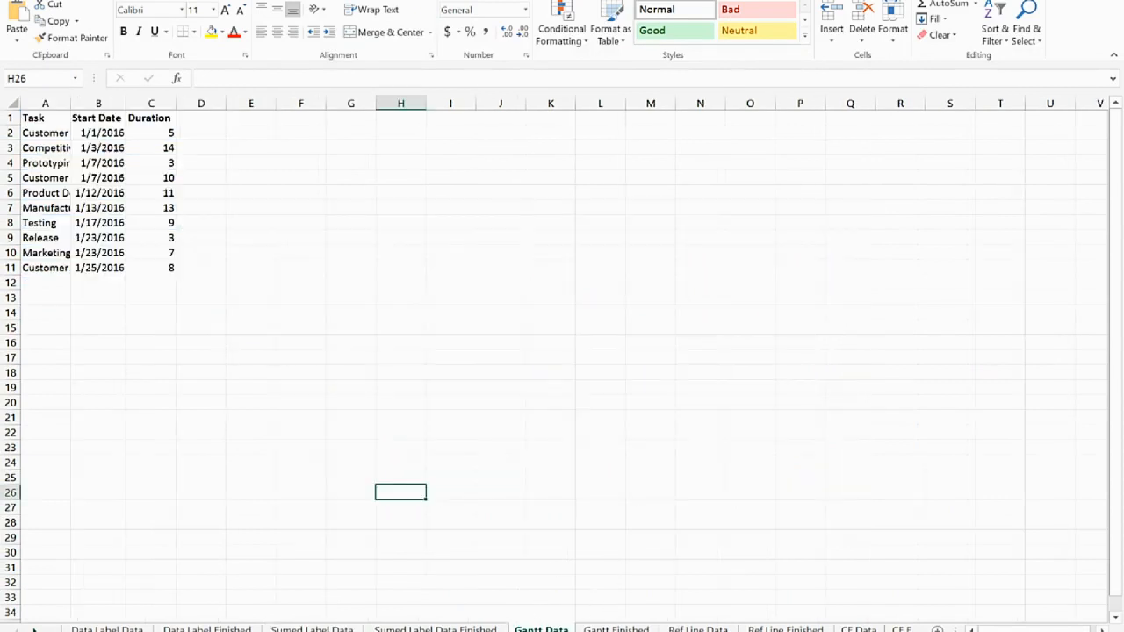
Examine the task table and completed chart on the Gantt Finished sheet, and return to the Gantt Data sheet.
left_click(616, 629)
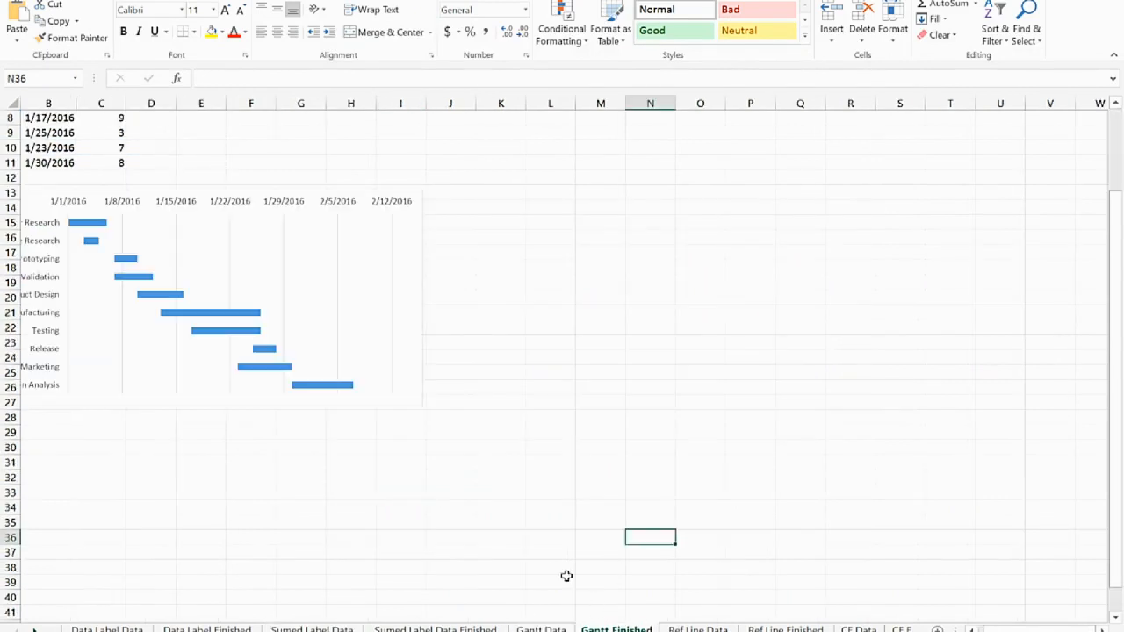
left_click(970, 628)
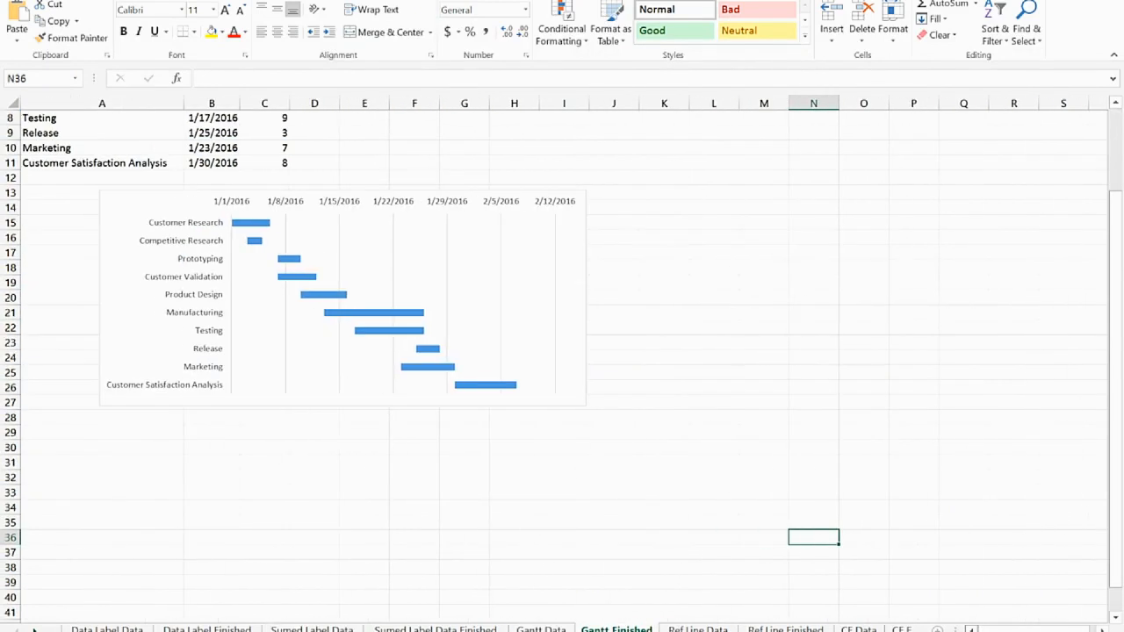
scroll(94, 208, "up", 3)
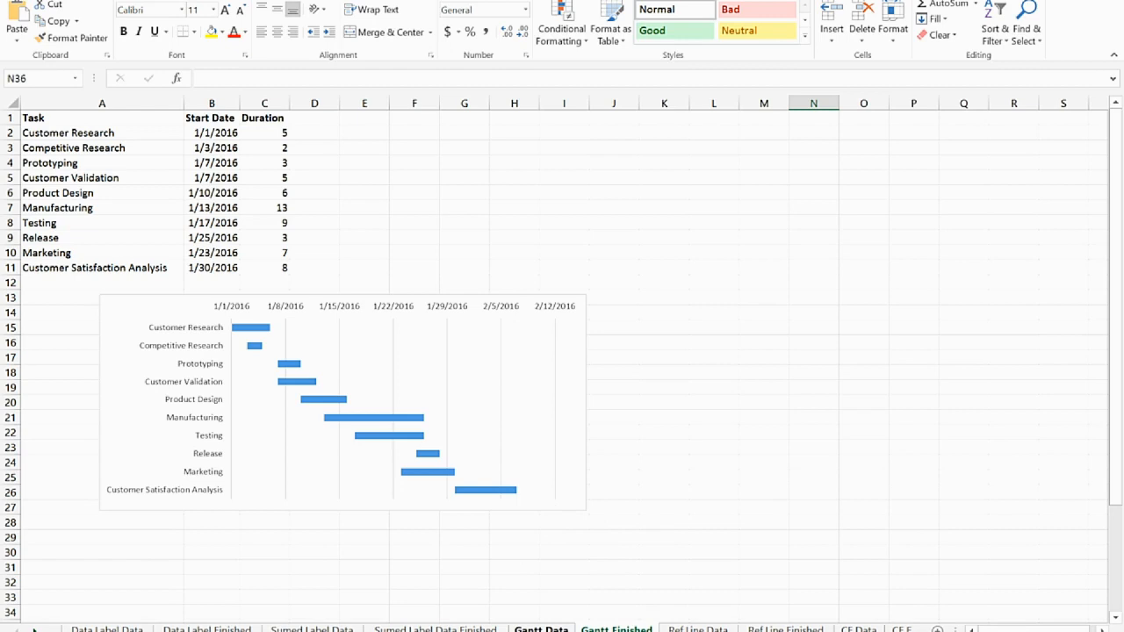
left_click(540, 629)
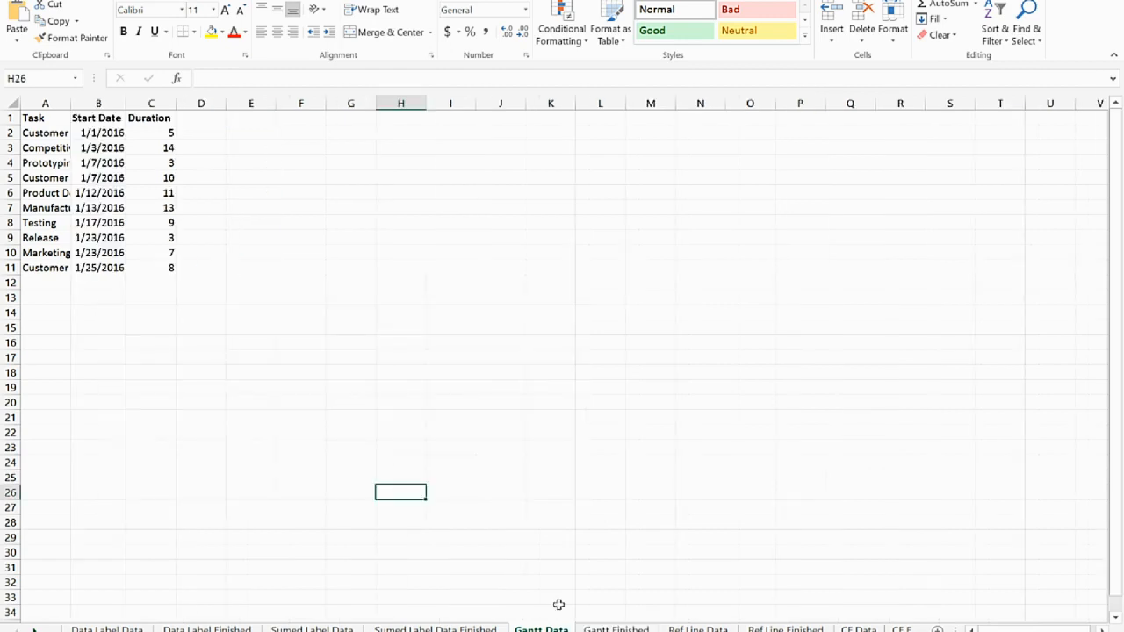
left_click(260, 319)
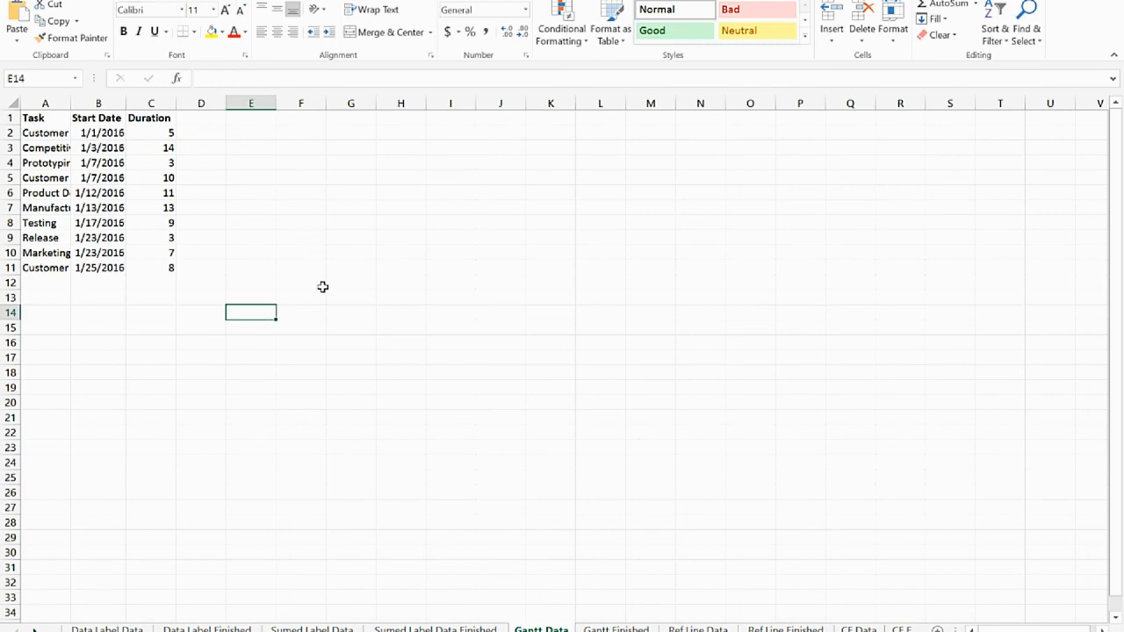
left_click_drag(37, 122, 140, 263)
left_click(93, 0)
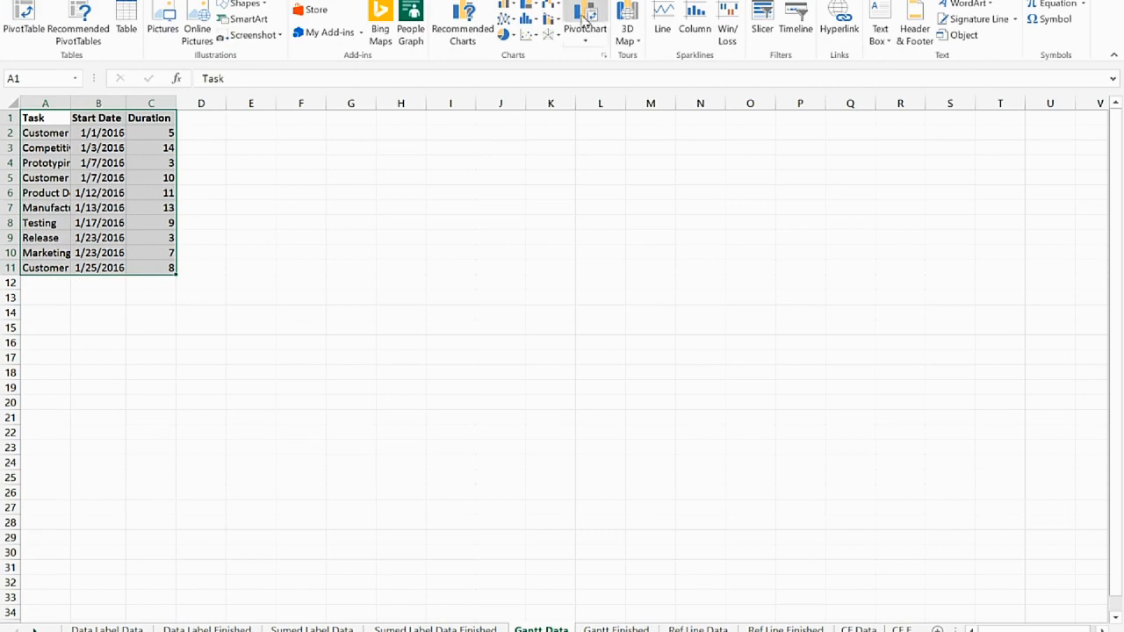
left_click(507, 7)
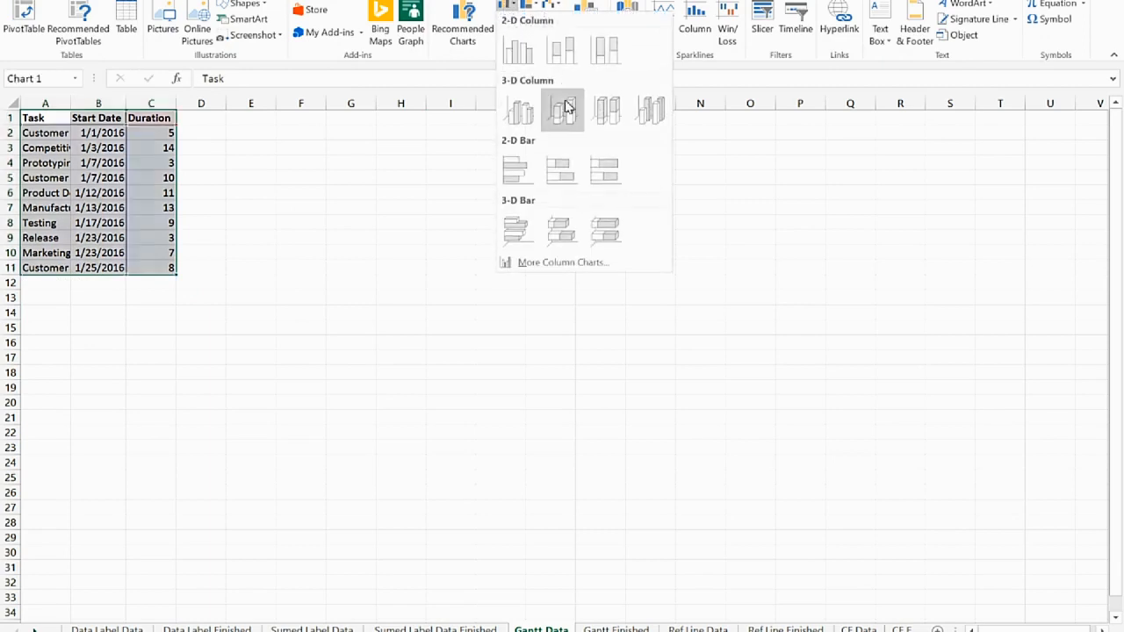
left_click(555, 176)
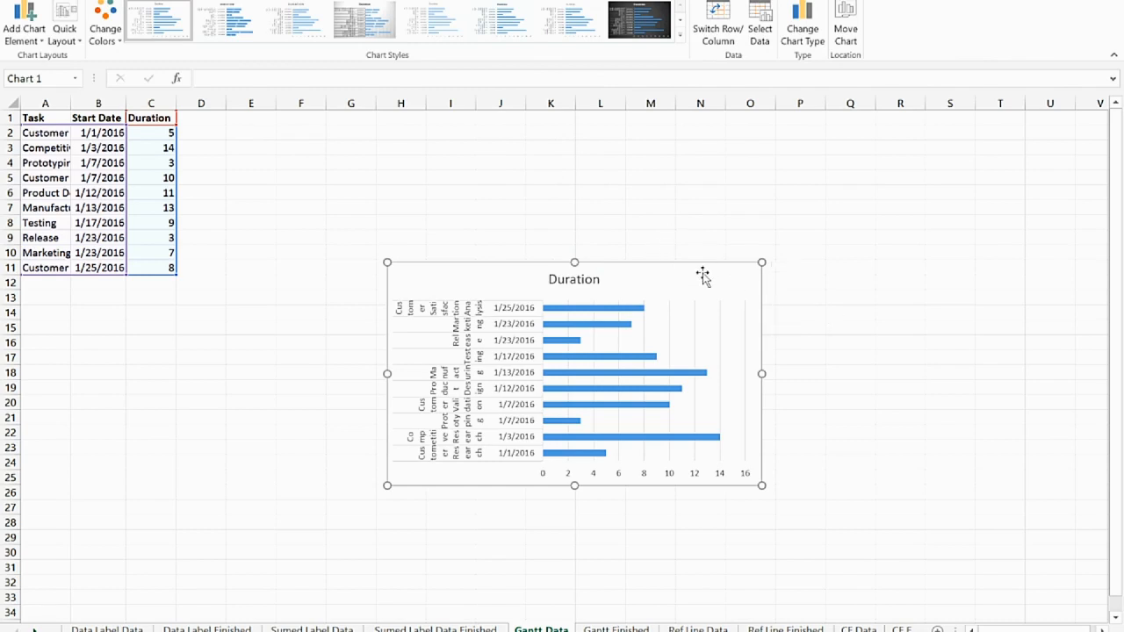
key("Delete")
Insert an empty 2-D stacked bar chart on the Gantt Data sheet, starting from a blank cell.
left_click(286, 263)
key("alt+F1")
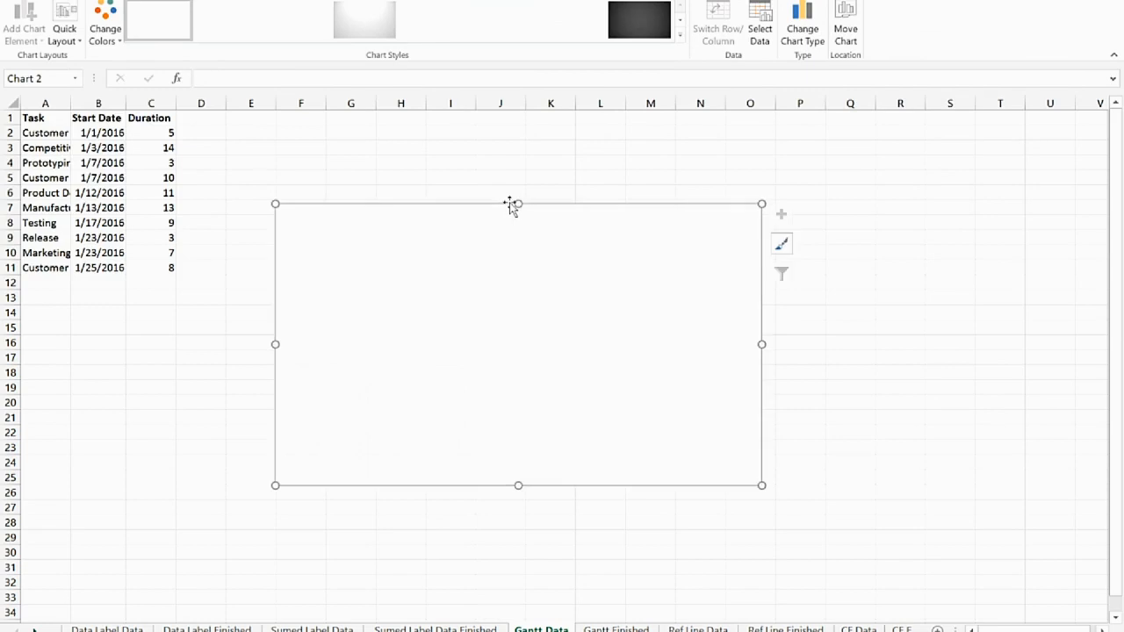
Add a data series to the empty chart with its name from B1 and the start dates in B2:B11 as values.
left_click(761, 33)
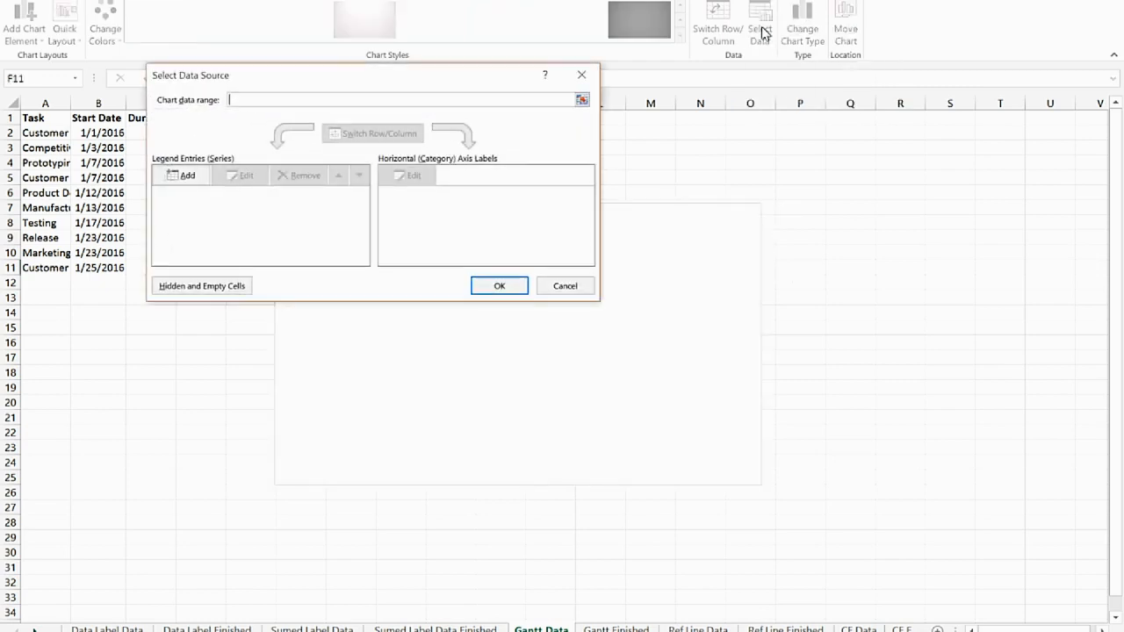
left_click_drag(431, 70, 506, 125)
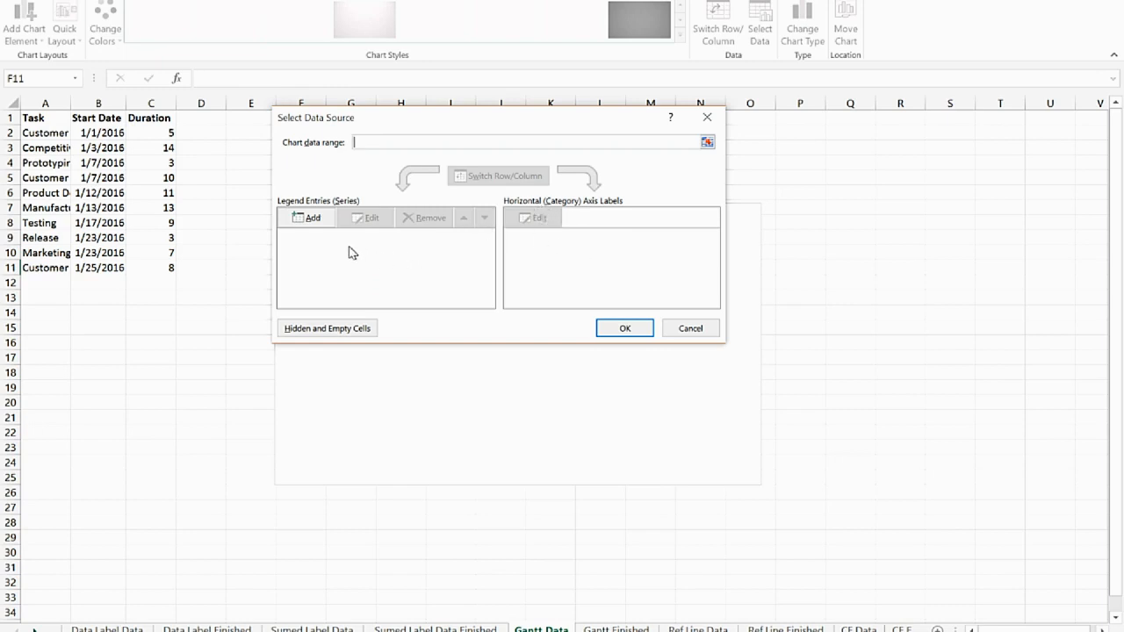
left_click(313, 218)
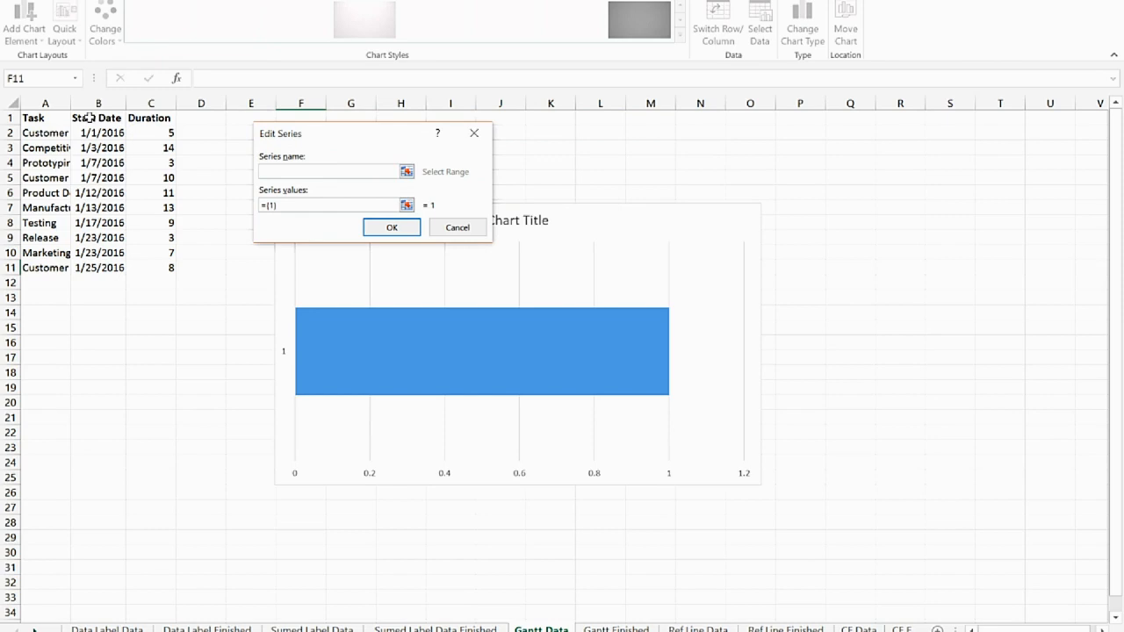
left_click(87, 118)
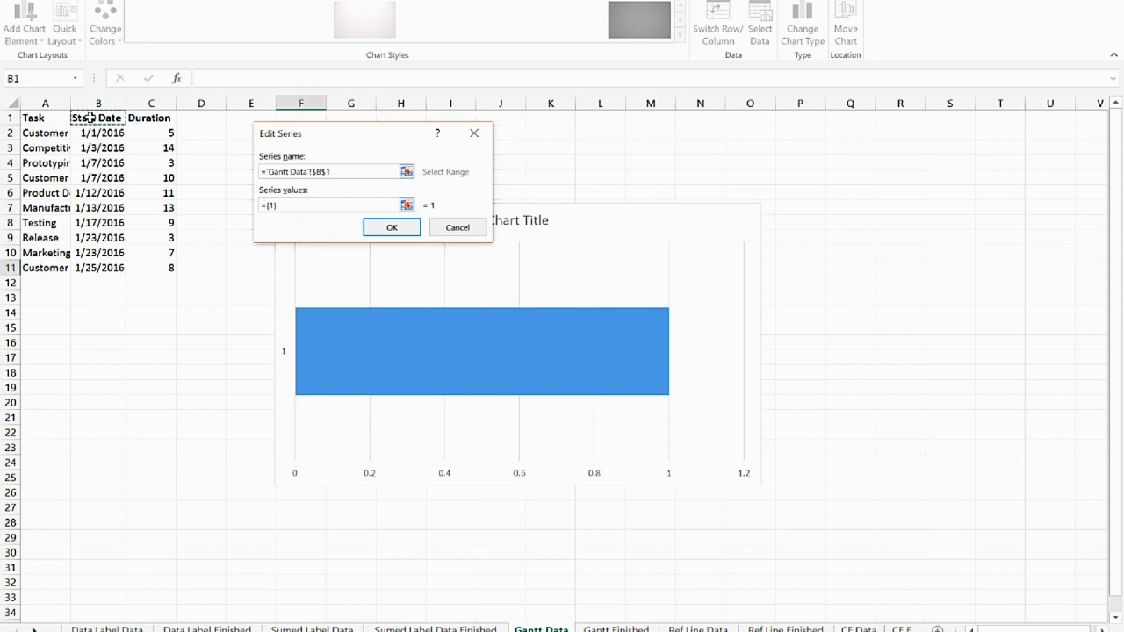
left_click_drag(273, 206, 253, 208)
key("BackSpace")
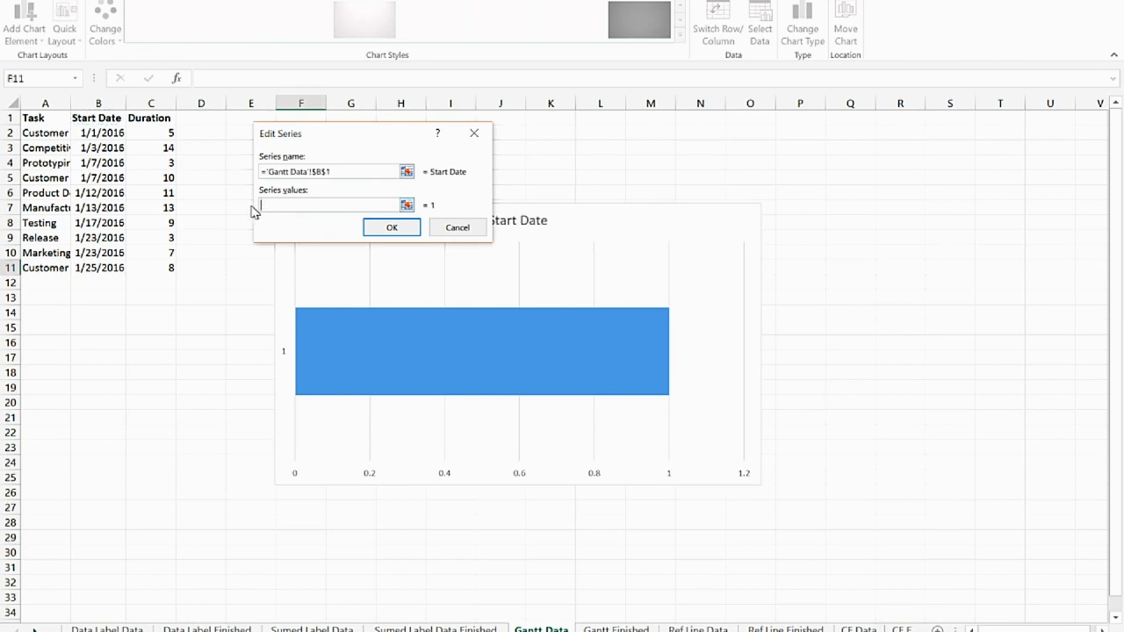
left_click_drag(87, 133, 85, 268)
left_click(390, 235)
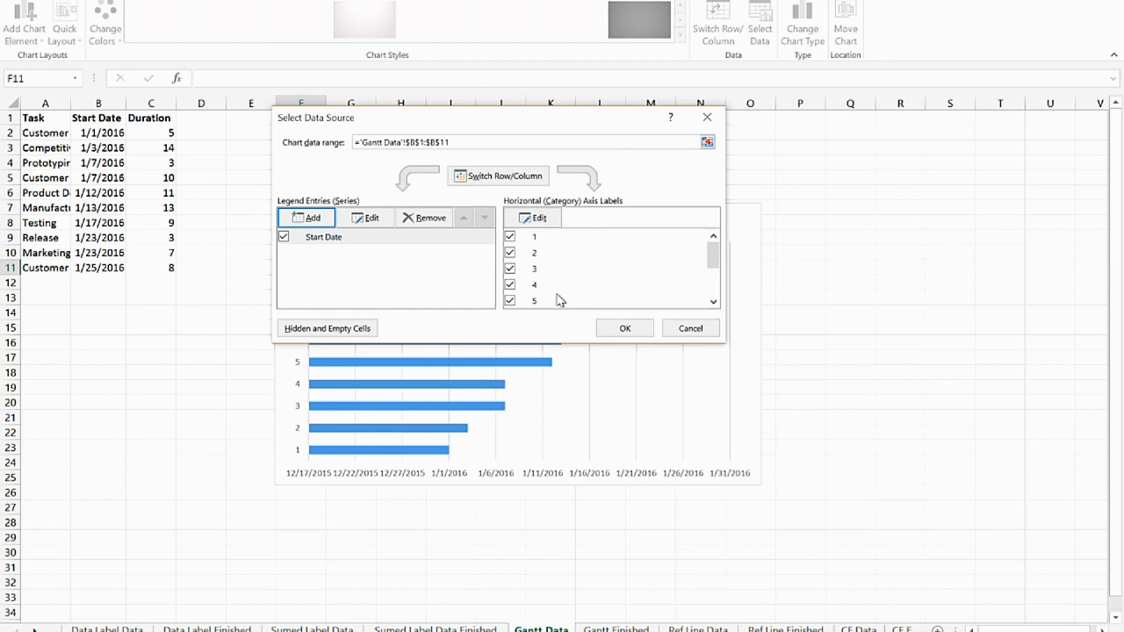
Add the Duration series from column C and use the task names in A2:A11 as the category axis labels.
mouse_move(432, 120)
left_mouse_down()
mouse_move(556, 133)
mouse_move(420, 129)
left_mouse_up()
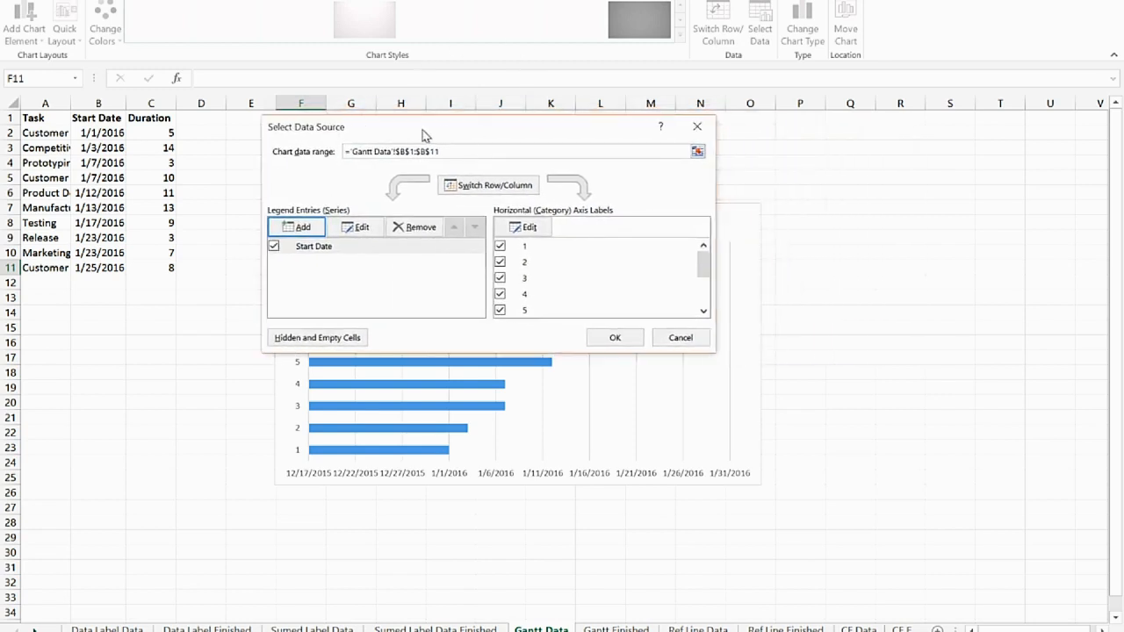
left_click(294, 226)
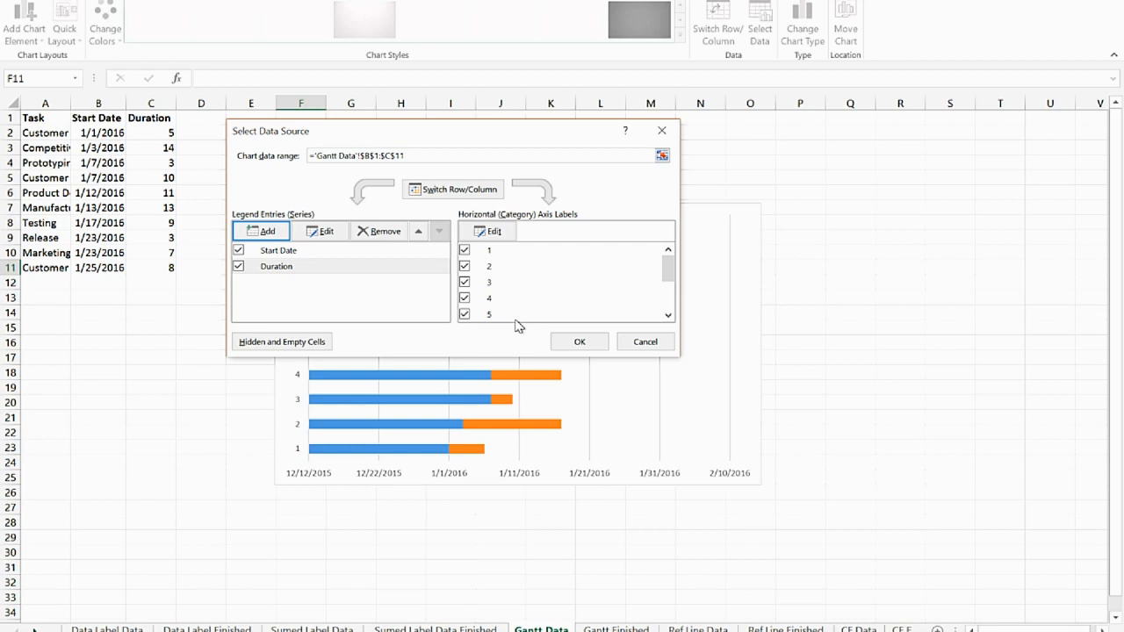
left_click(506, 233)
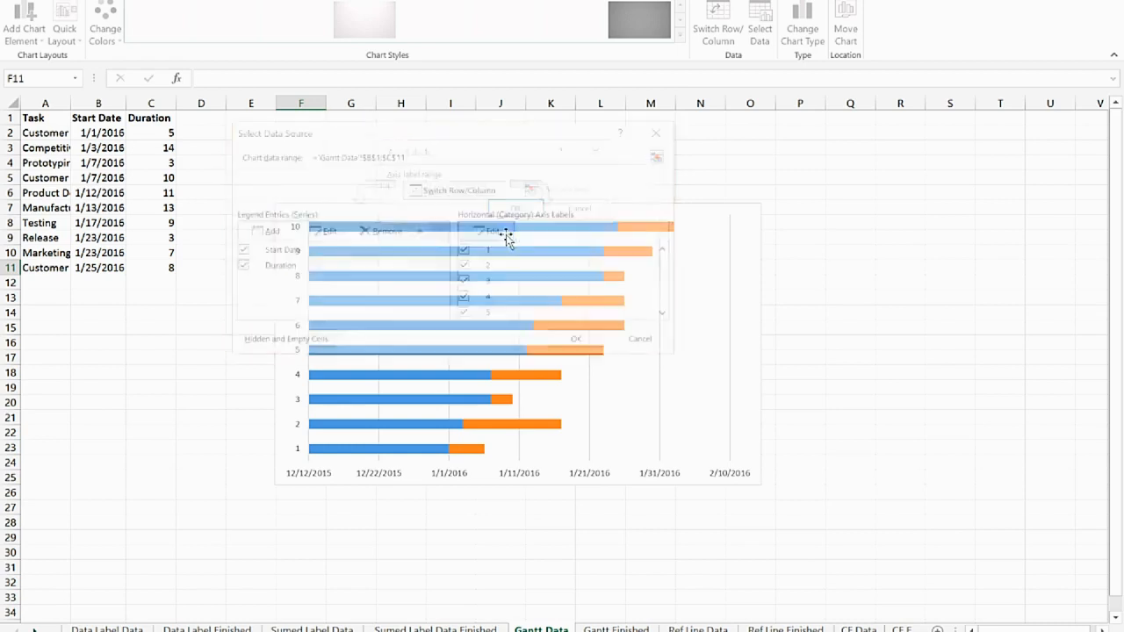
left_click_drag(494, 157, 326, 130)
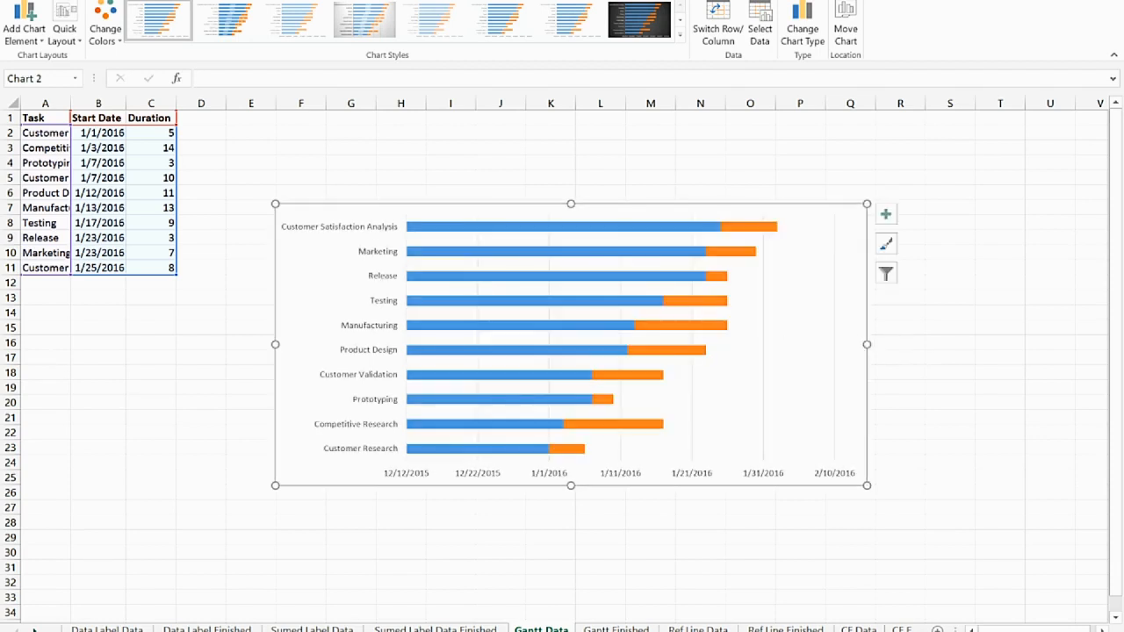
Fit column A to the full task names and move the chart up beside the table.
double_click(70, 104)
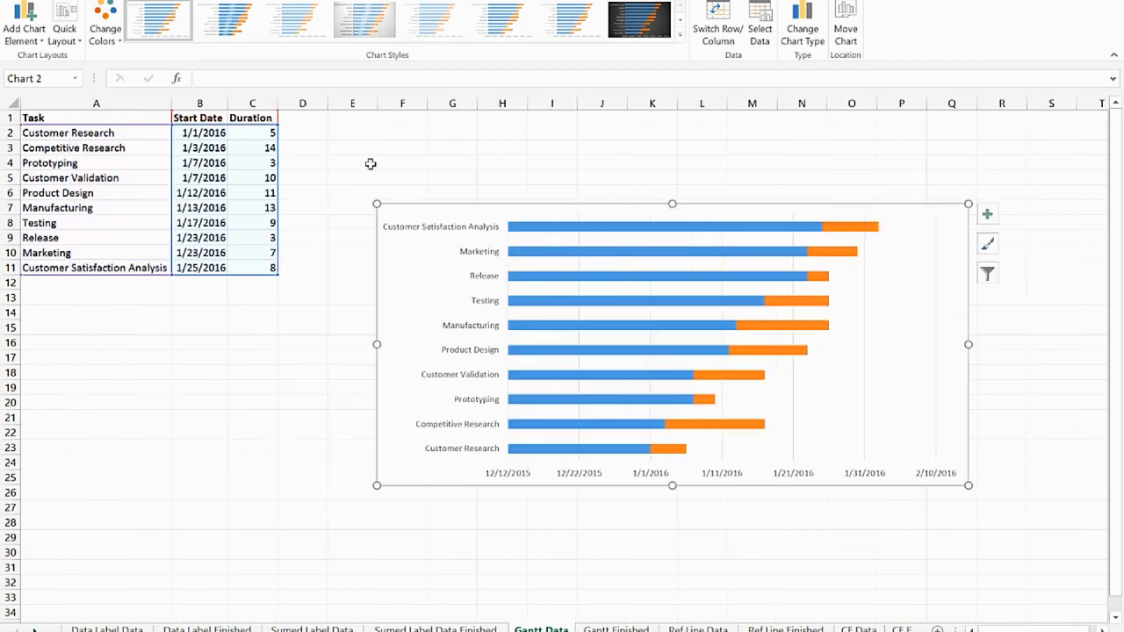
left_click_drag(421, 211, 348, 137)
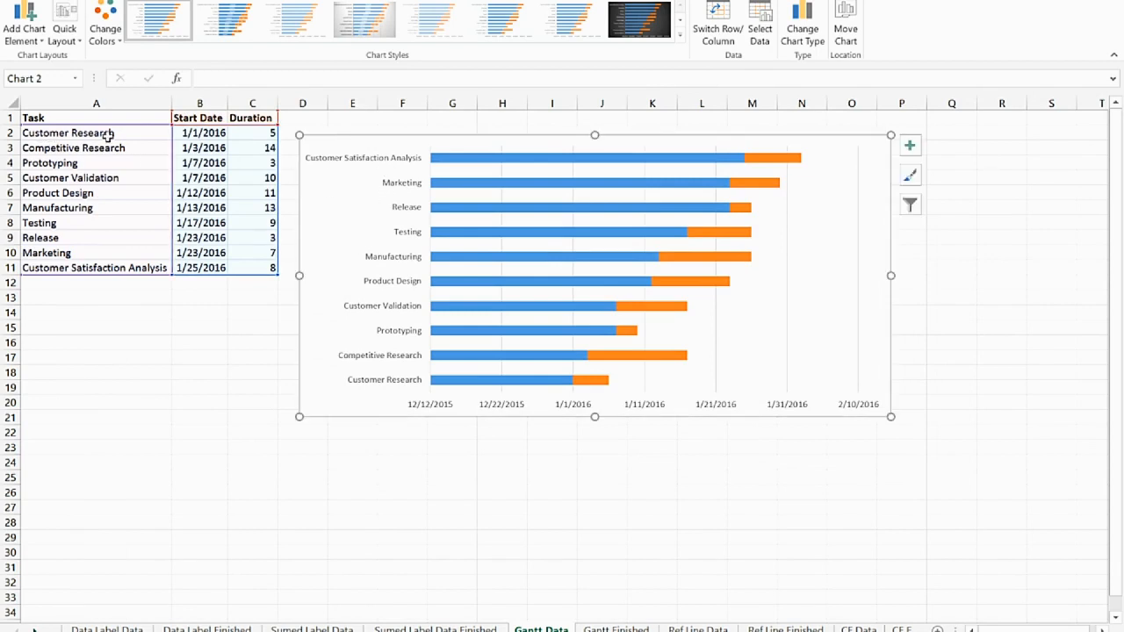
Put the task categories on the chart's vertical axis in reverse order.
double_click(424, 383)
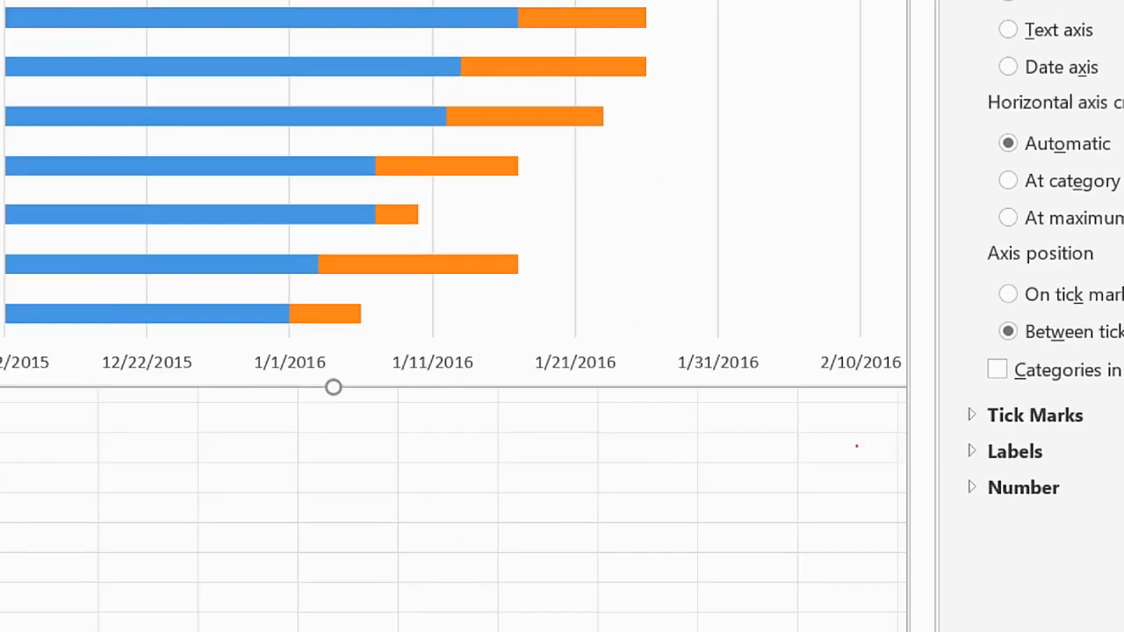
left_click(869, 447)
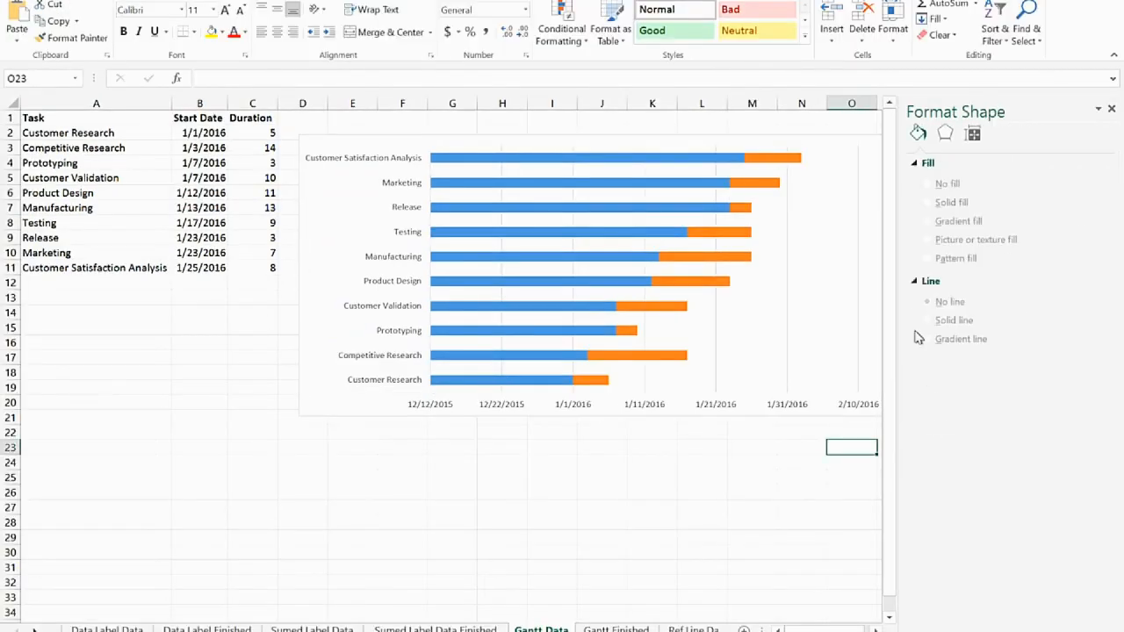
left_click(391, 262)
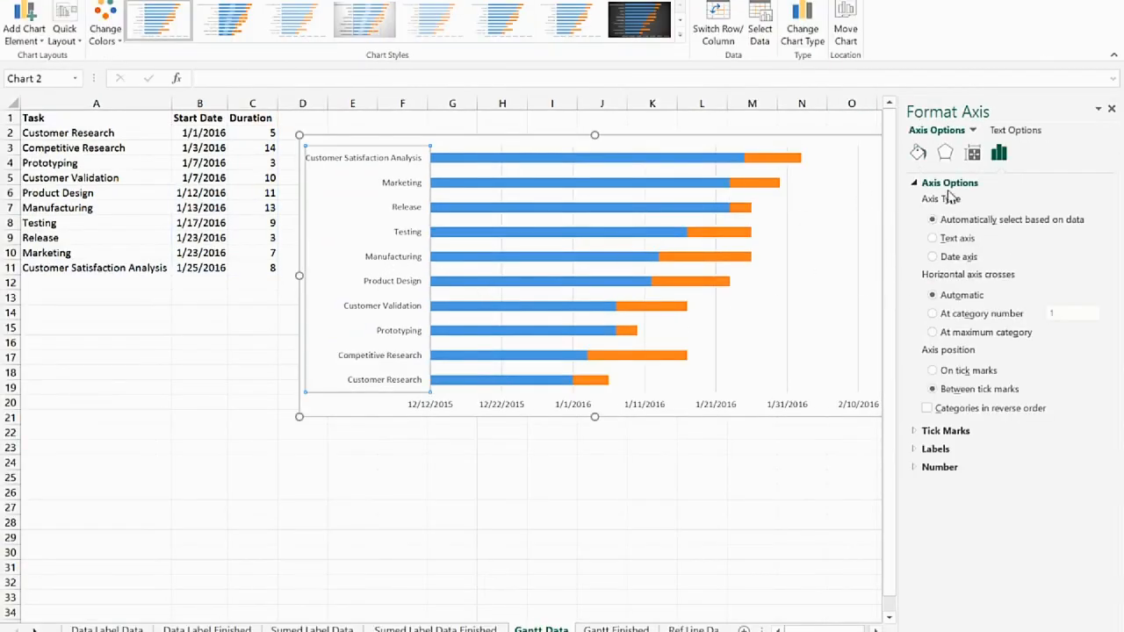
left_click(927, 408)
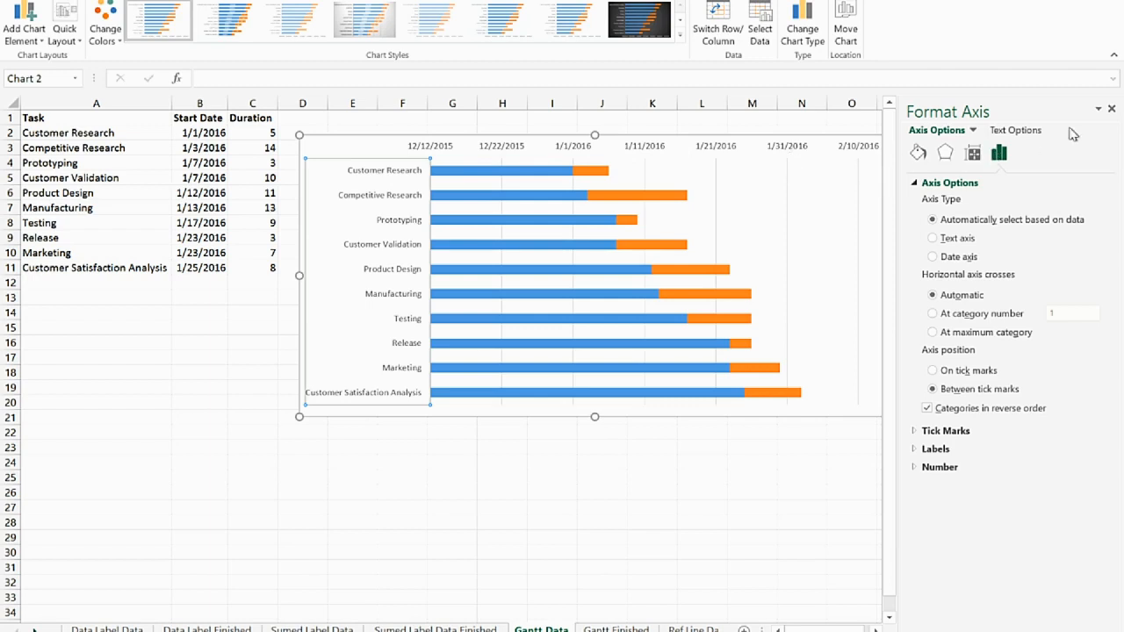
left_click(1112, 112)
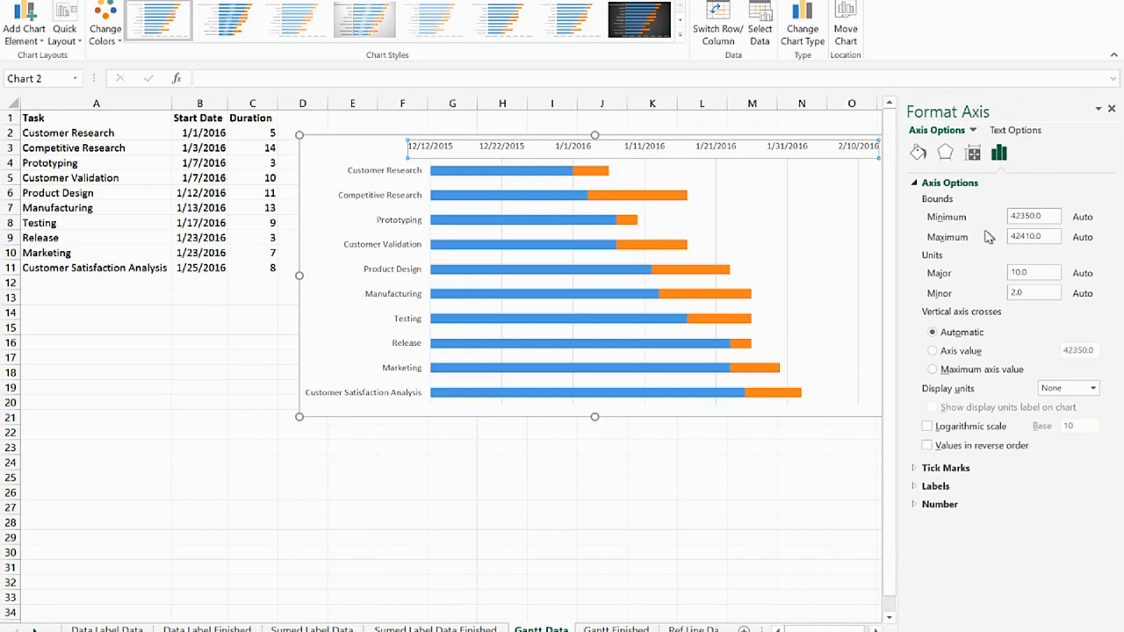
Set the minimum bound of the chart's date axis to 42370.
left_click_drag(1049, 217, 1006, 219)
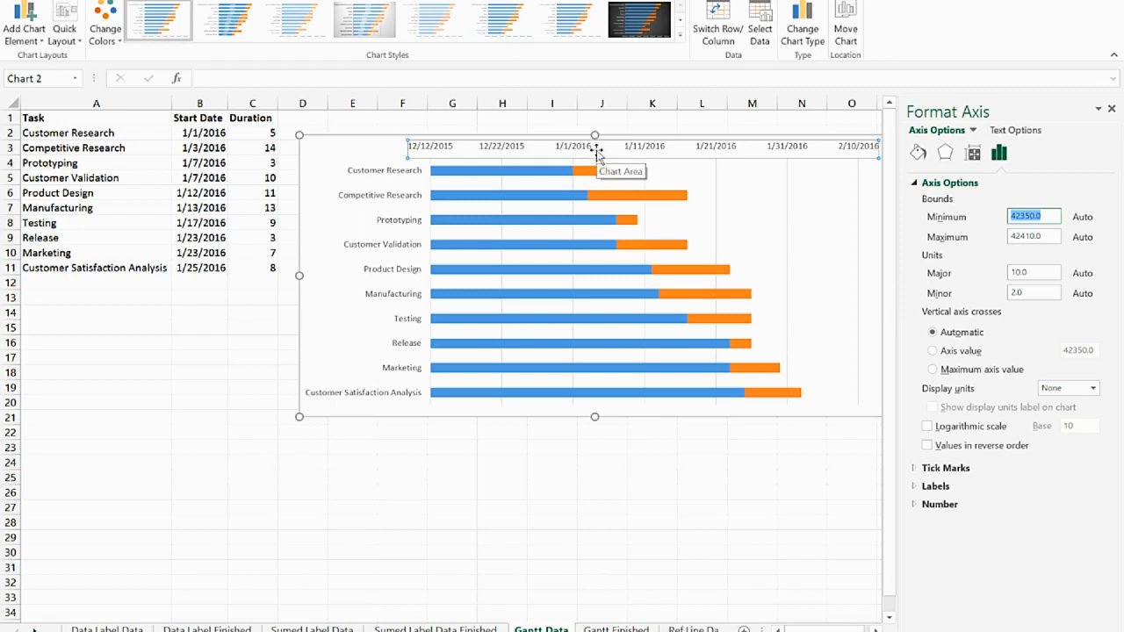
type("42370")
key("Return")
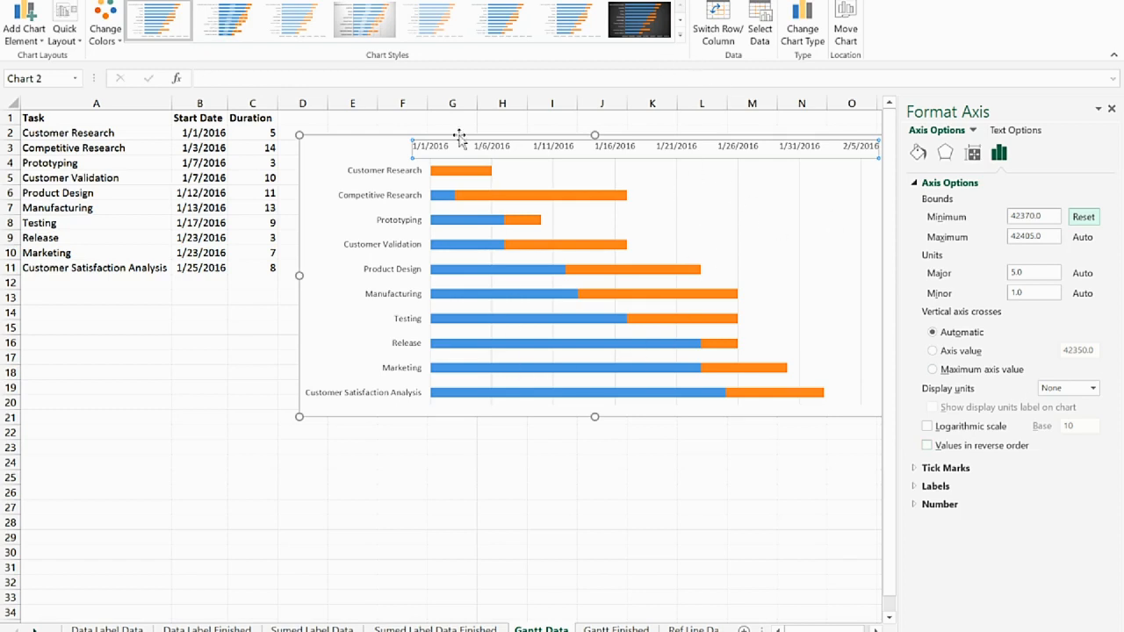
Set the Start Date series bars to no fill and close the formatting options.
left_click(444, 200)
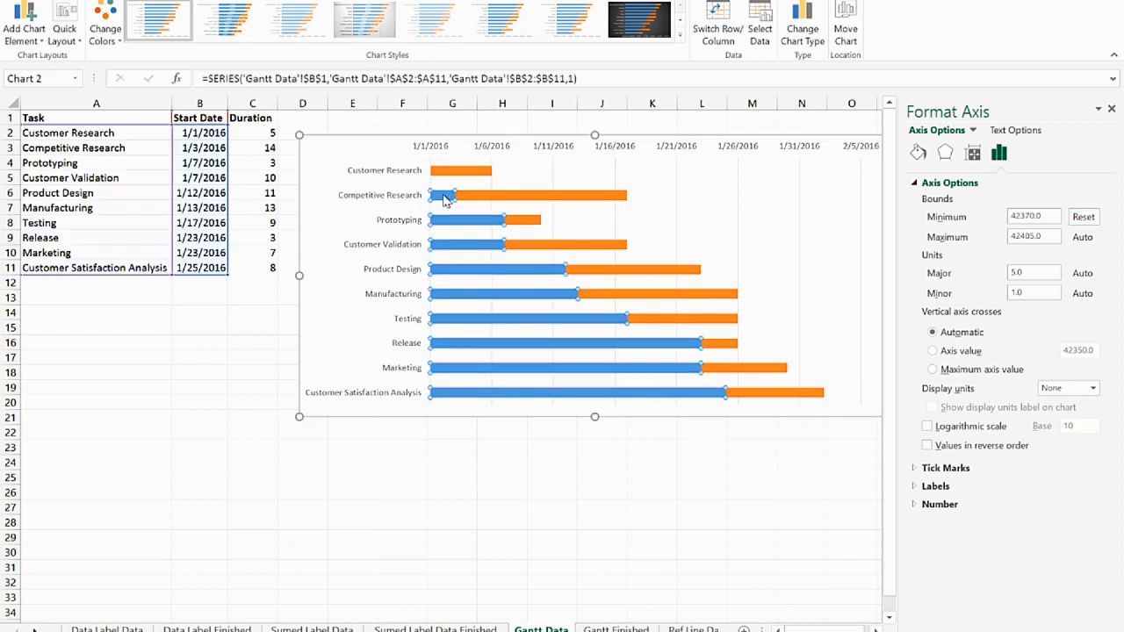
left_click(918, 154)
left_click(948, 201)
left_click(1111, 109)
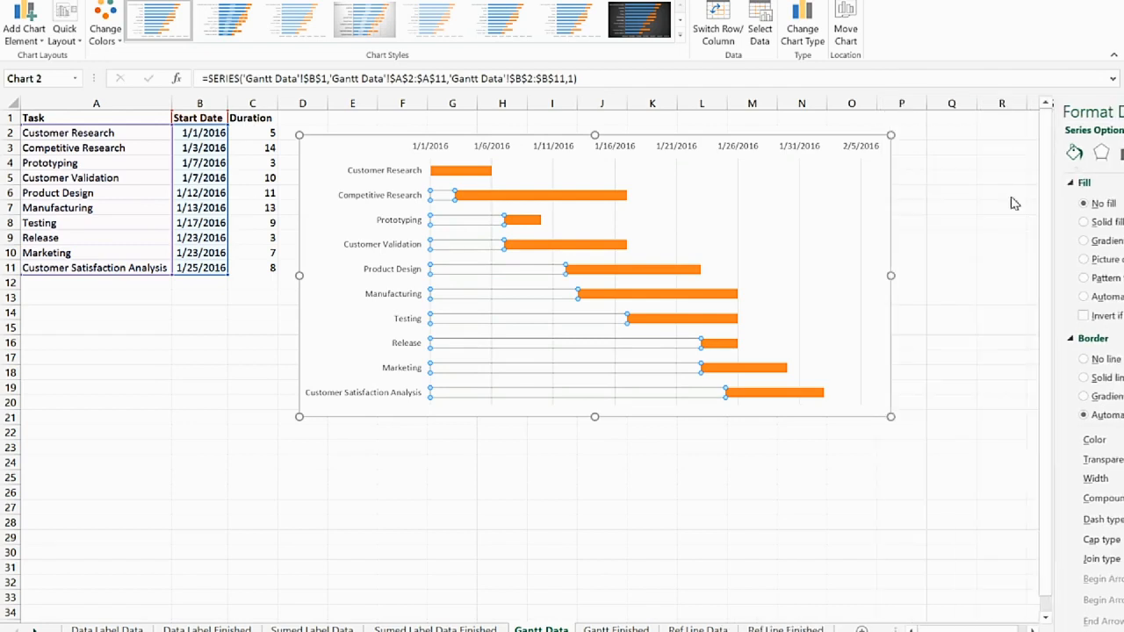
Close the formatting options and set the Competitive Research duration to 30.
left_click(880, 222)
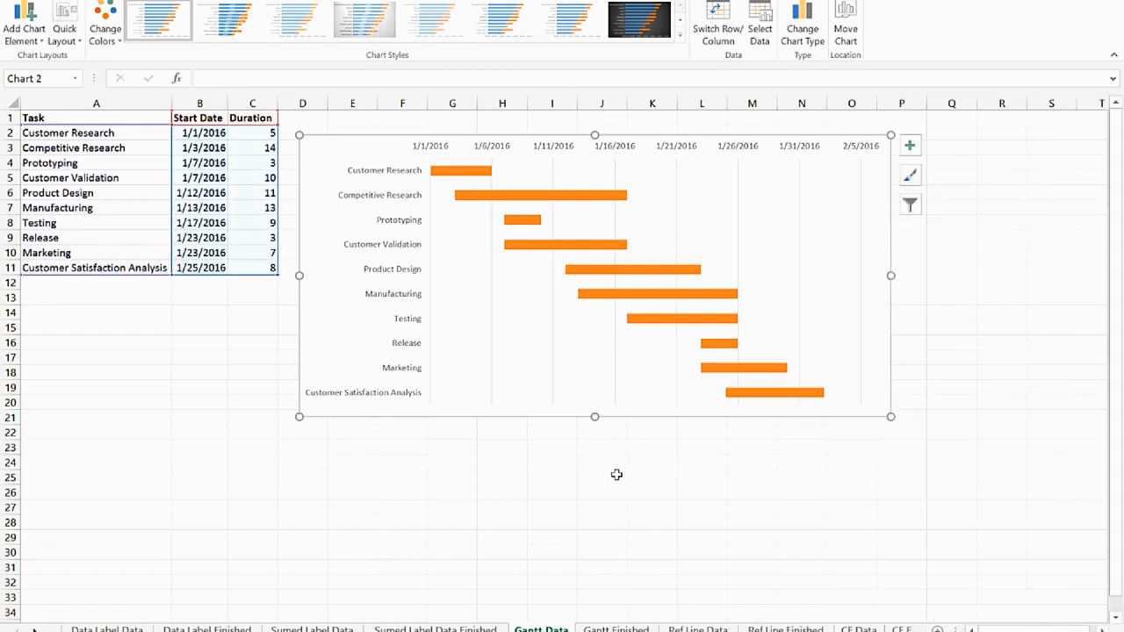
left_click(256, 149)
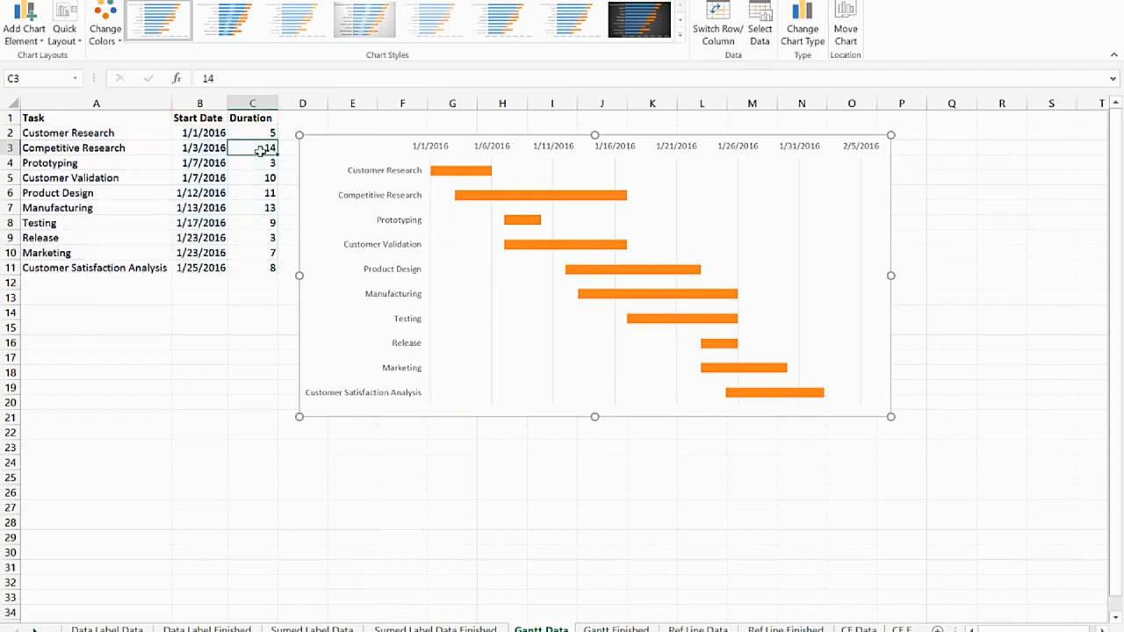
type("30")
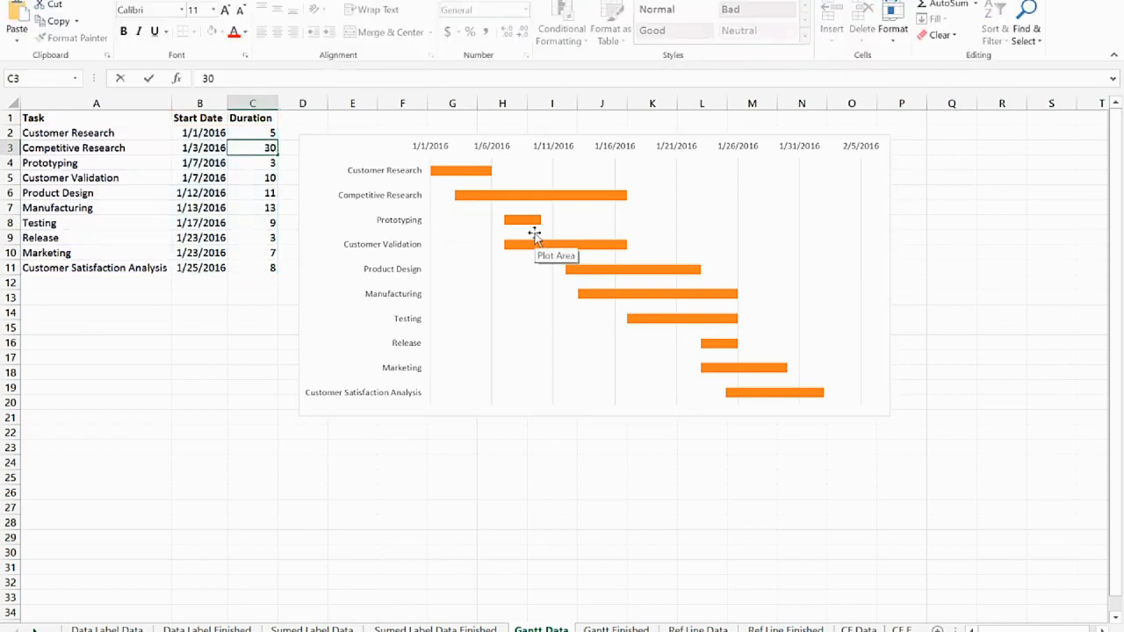
key("Tab")
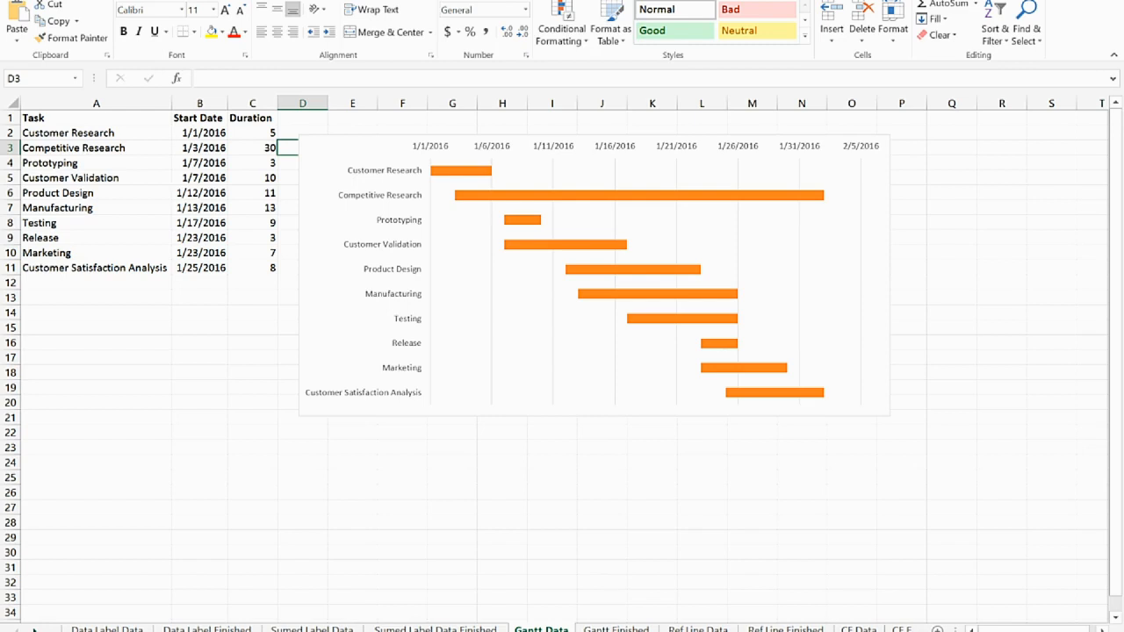
left_click(162, 238)
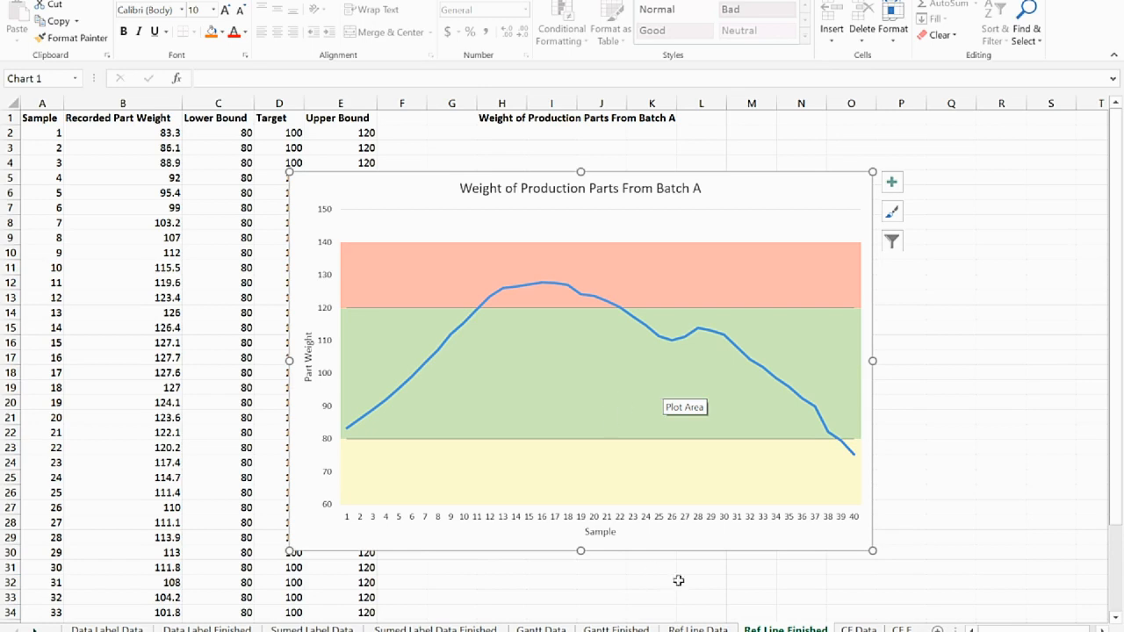
Open the Ref Line Data sheet and select the Recorded Part Weight data starting from its header.
left_click(700, 628)
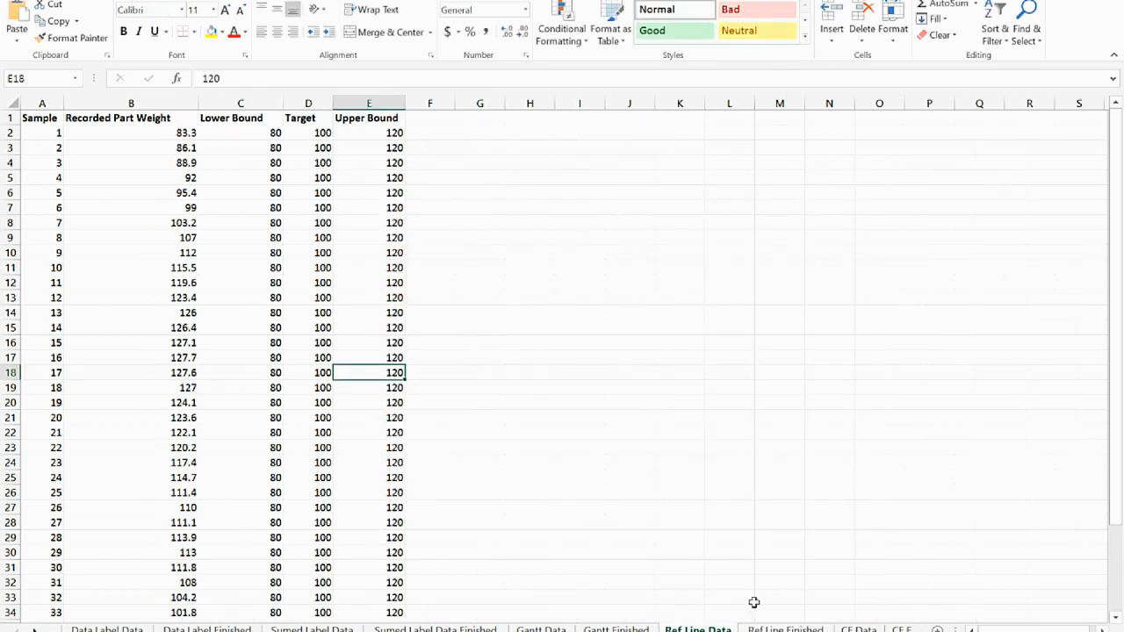
left_click(258, 254)
left_click(163, 117)
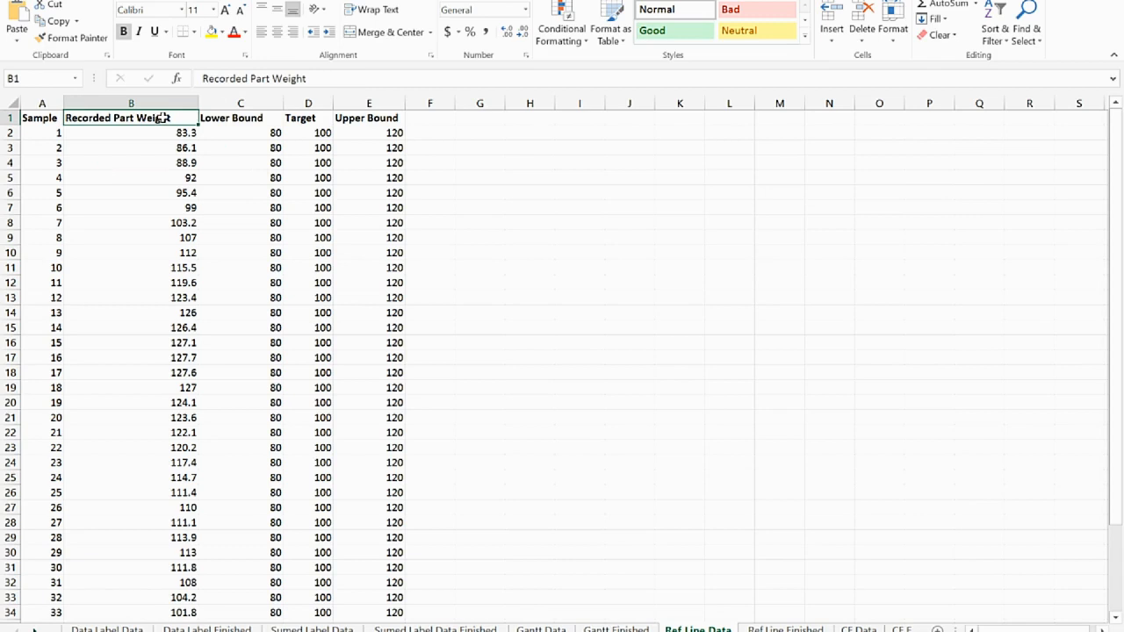
key("ctrl+Down")
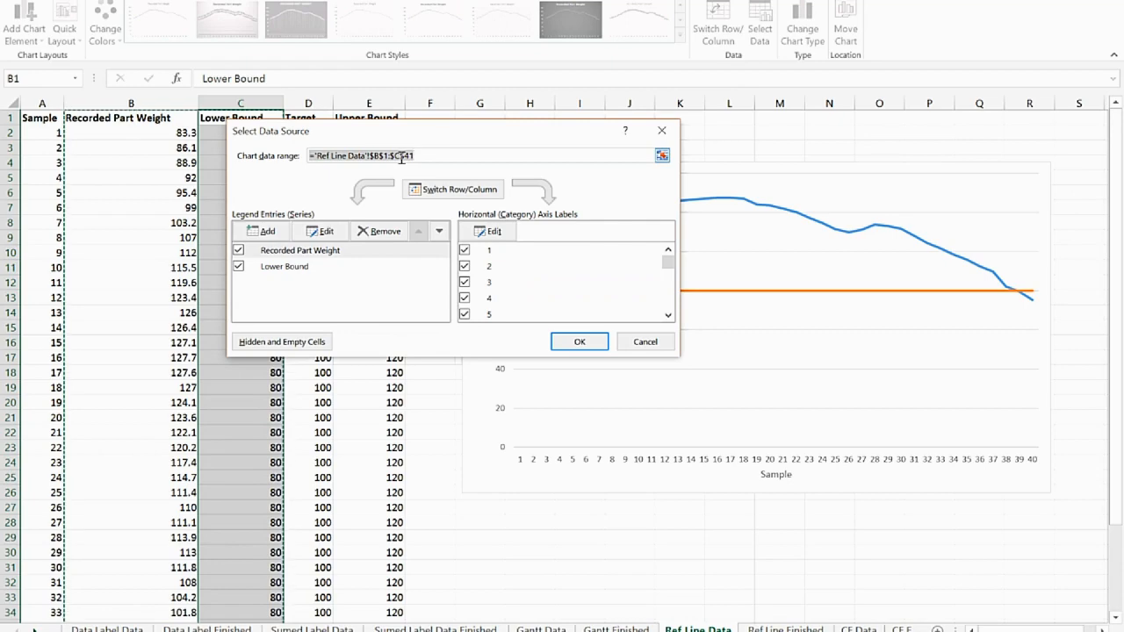
Dismiss the data source settings, add the Target and Upper Bound columns to the line chart as series, and enlarge the chart.
left_click(638, 345)
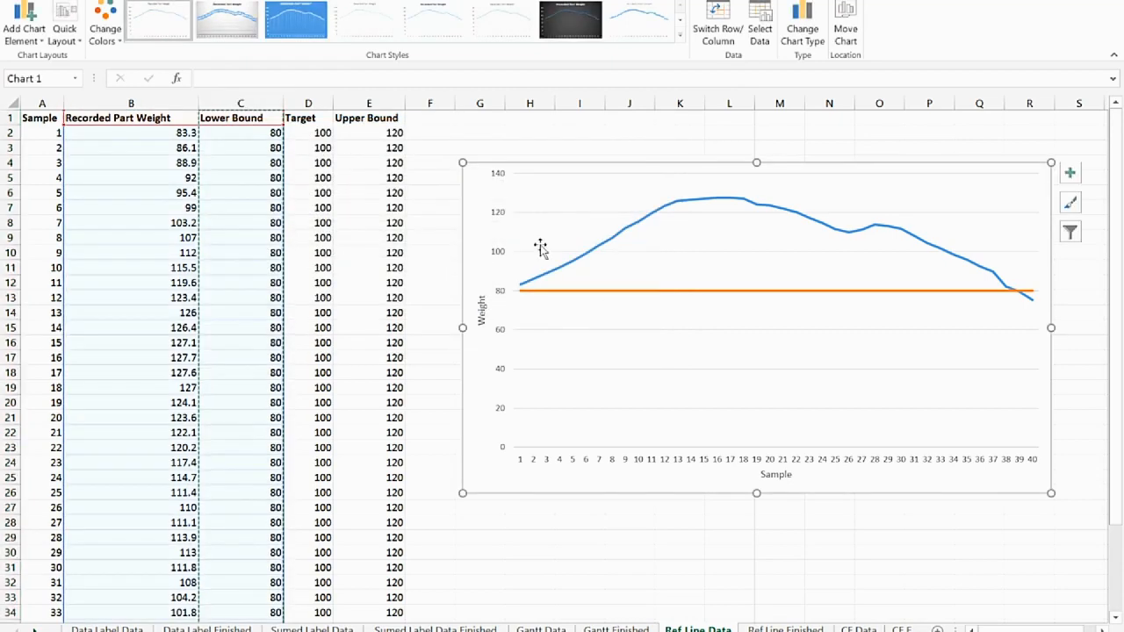
left_click(316, 118)
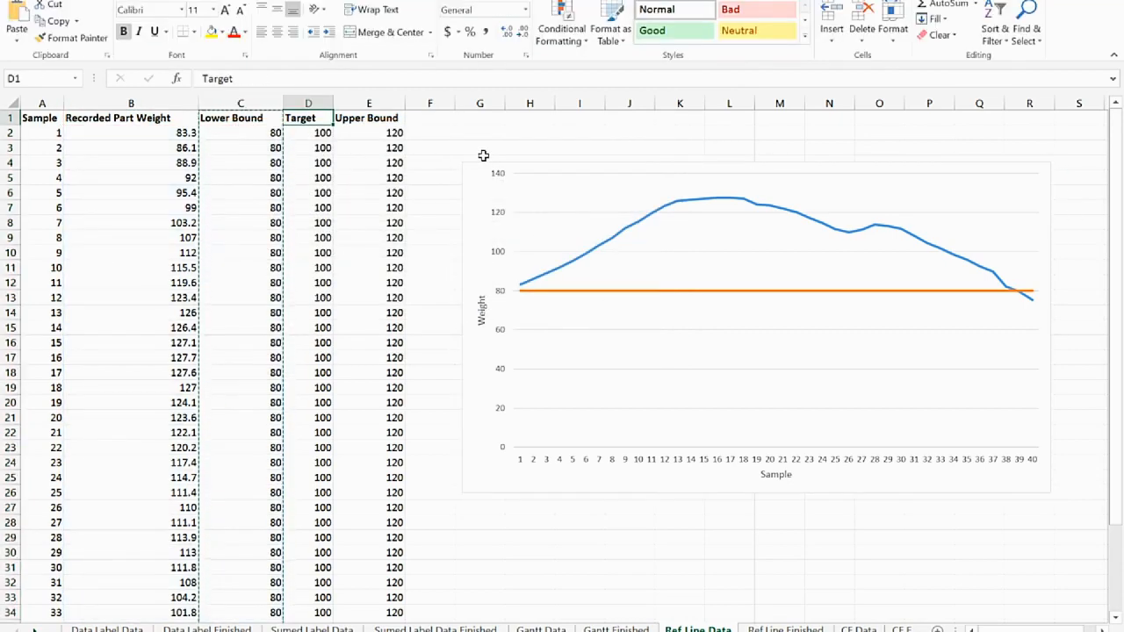
key("ctrl+shift+Down")
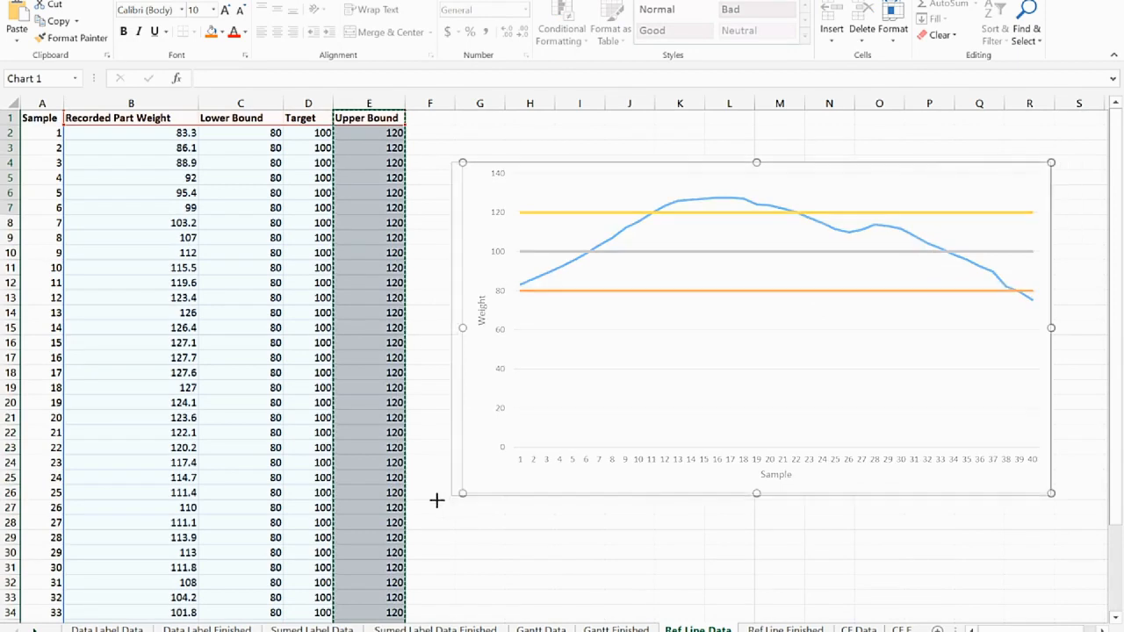
left_click_drag(436, 500, 369, 524)
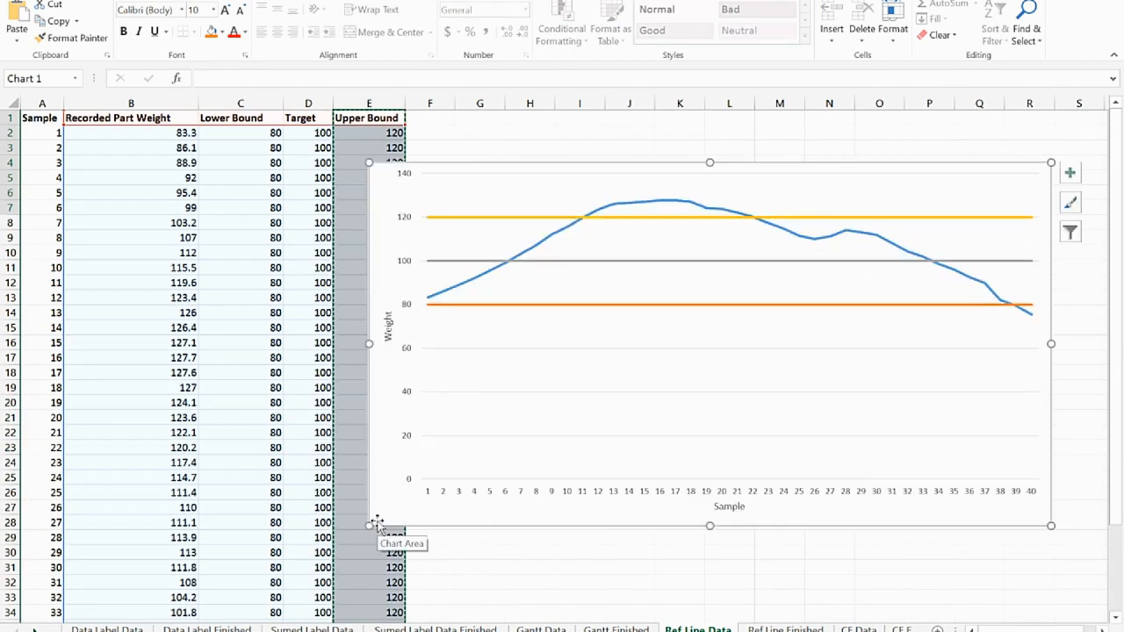
Add error bars to the chart's Lower Bound series and open their detailed options.
left_click(941, 306)
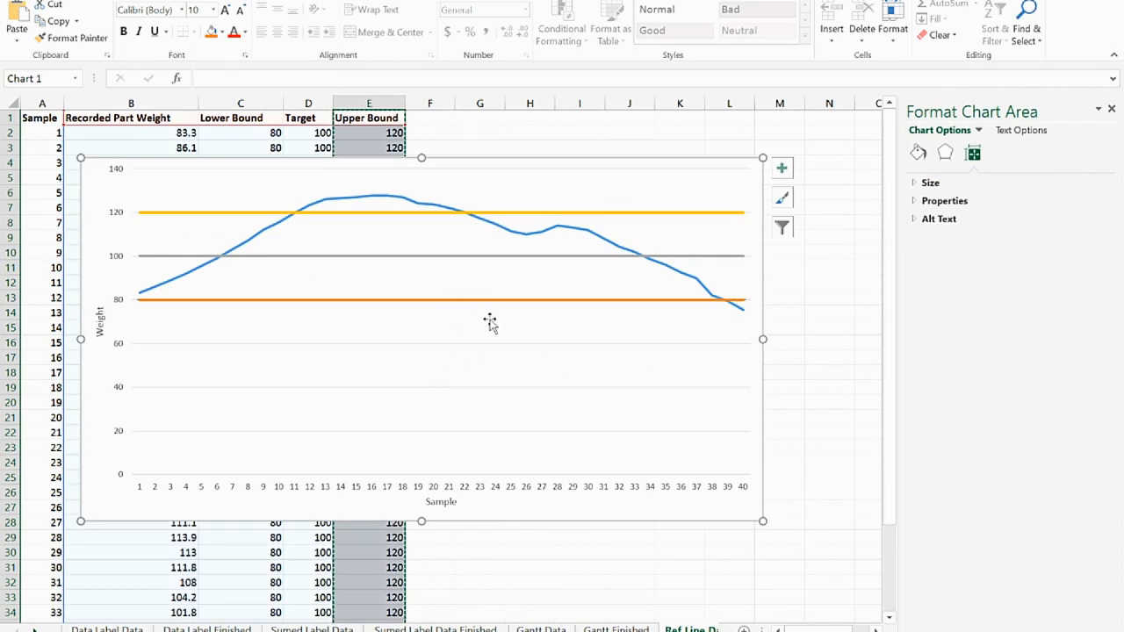
left_click(664, 307)
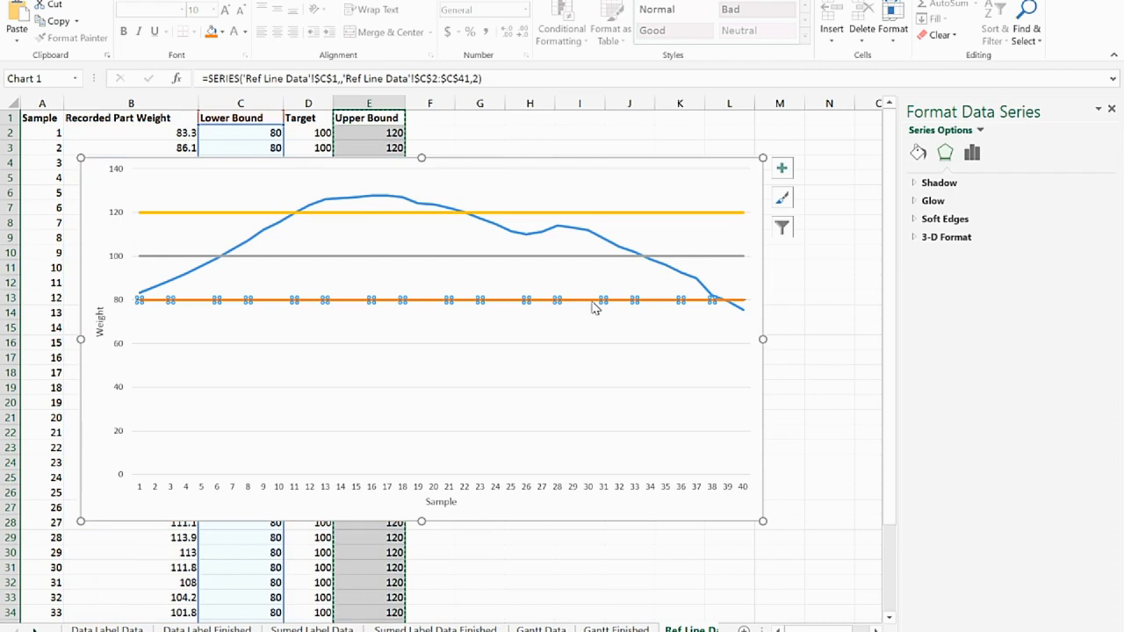
left_click(781, 168)
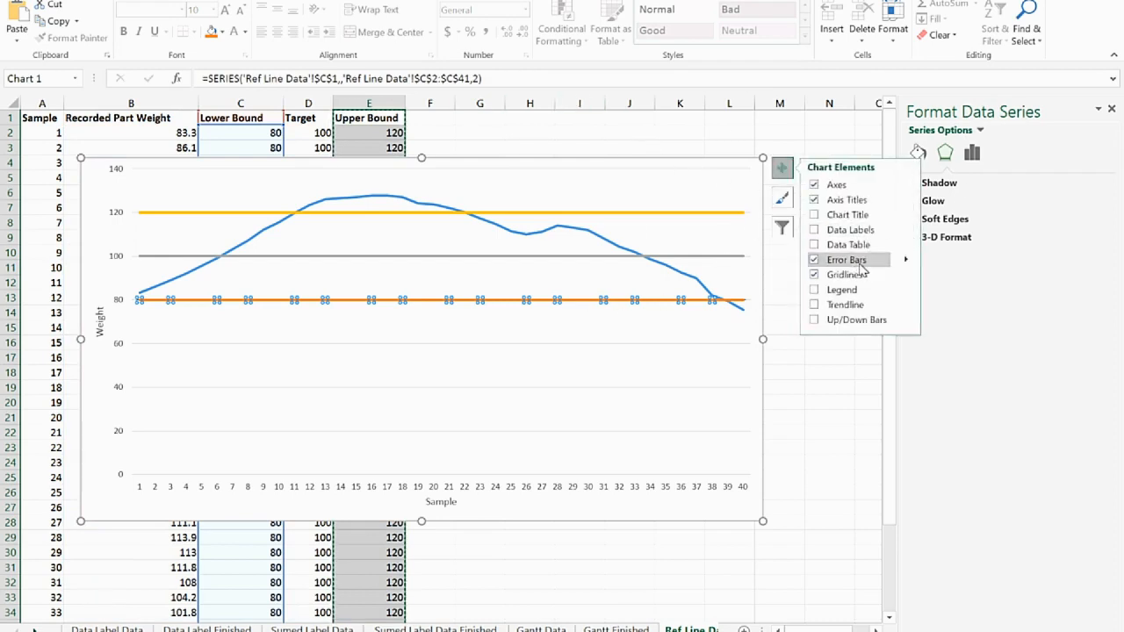
left_click(904, 263)
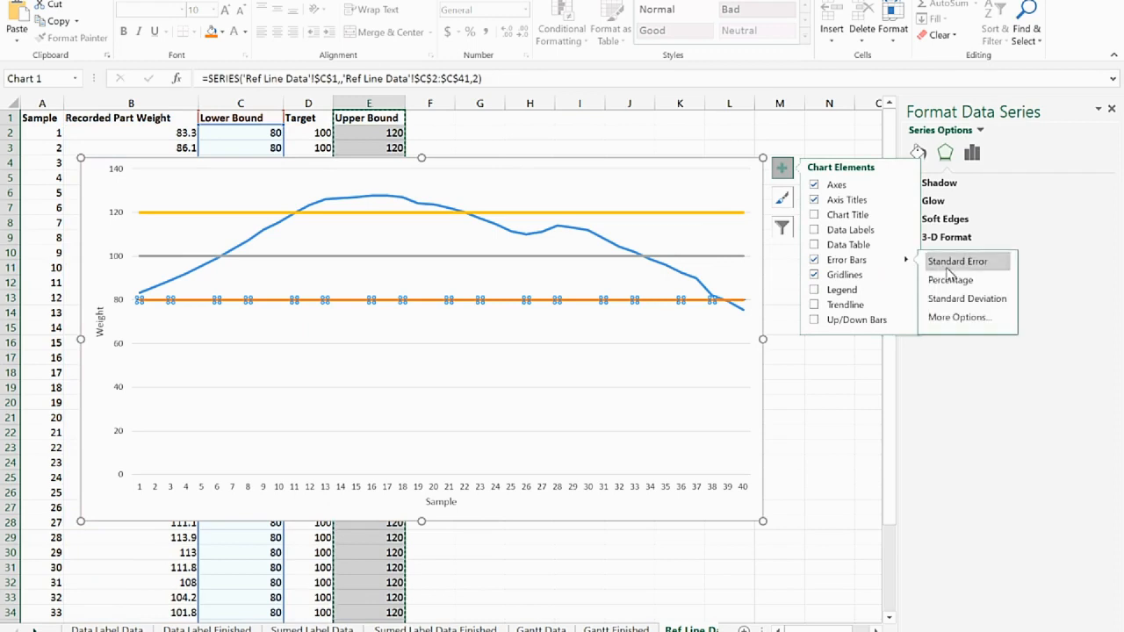
left_click(946, 317)
Set the Lower Bound error bars to the Minus direction with no cap and a fixed-value error amount.
left_click(972, 155)
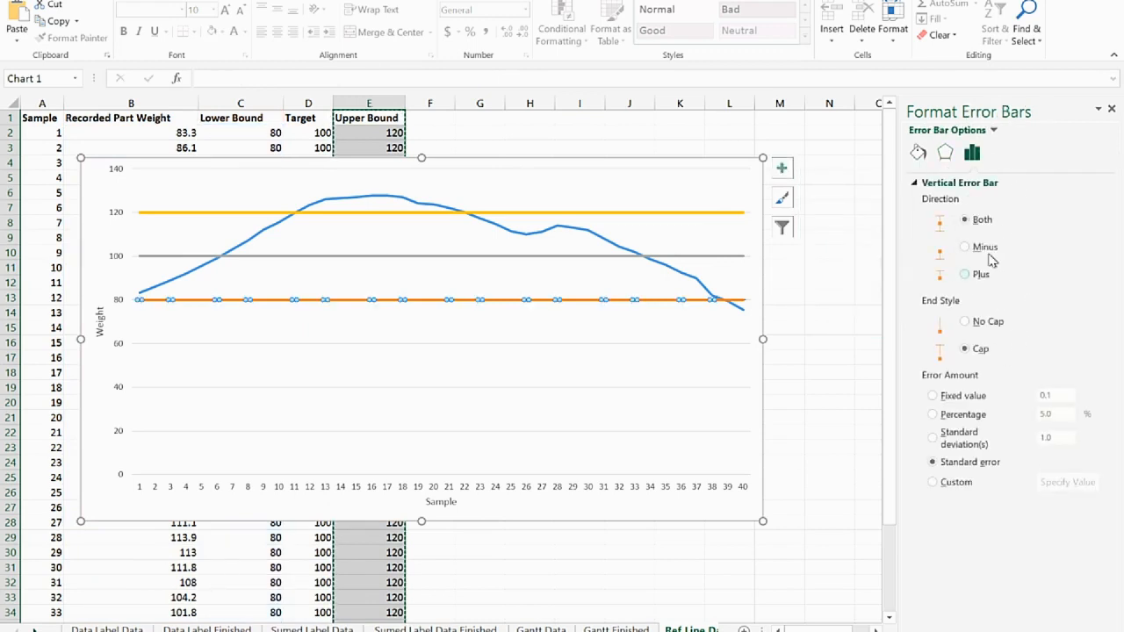
left_click(965, 246)
left_click(965, 323)
left_click(933, 396)
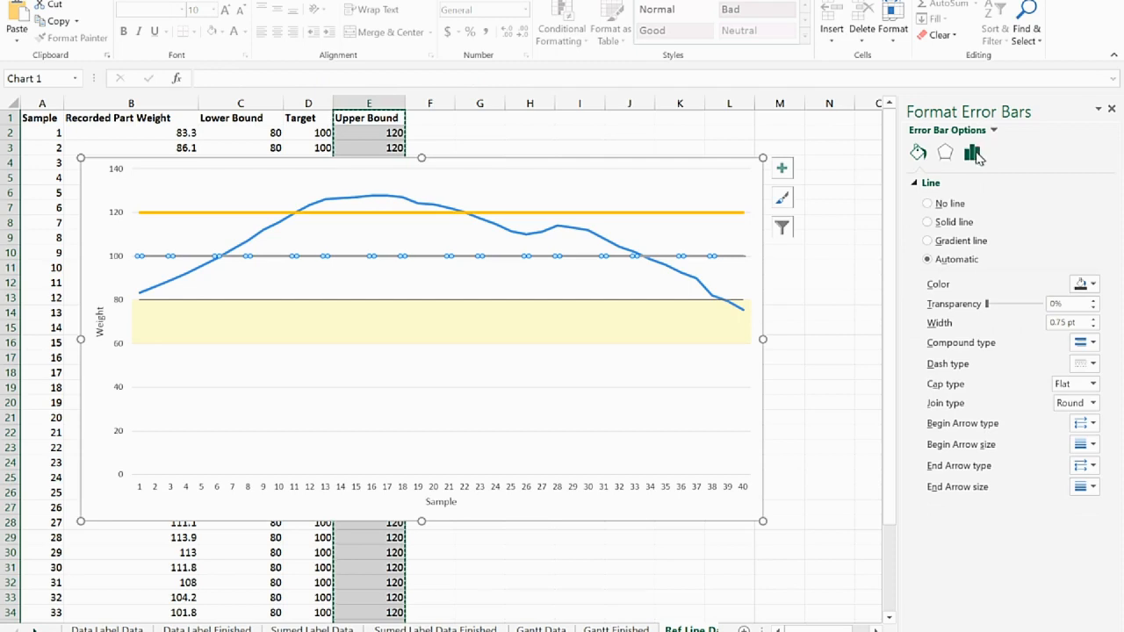
Set the Target series error bars to a 20 pt line width and select the Target line for formatting.
left_click(971, 153)
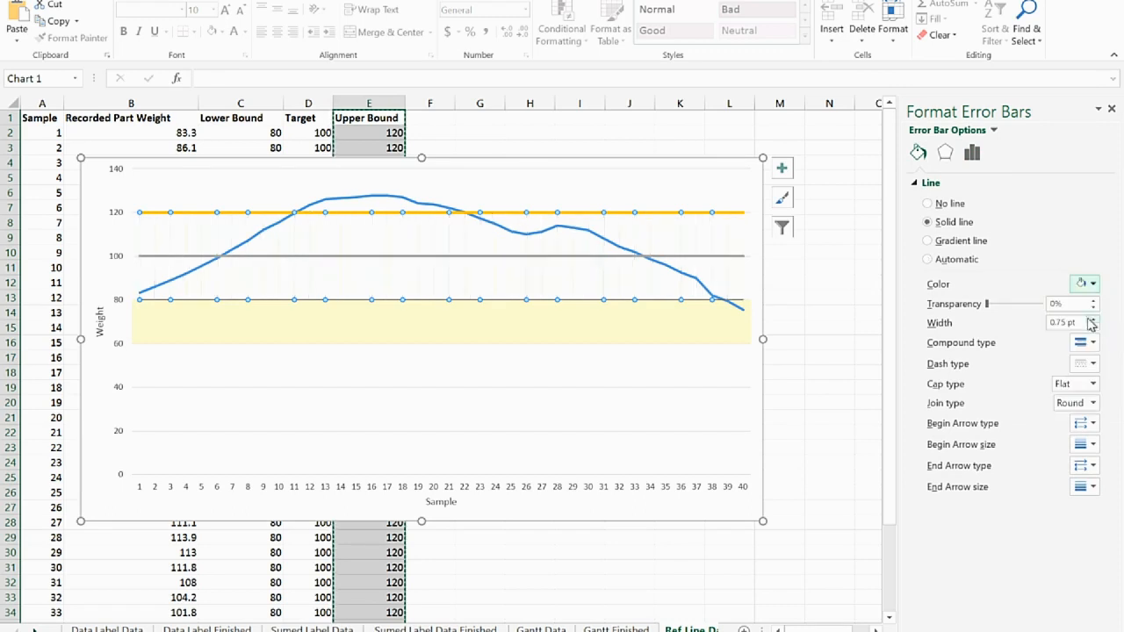
left_click_drag(1085, 322, 1008, 323)
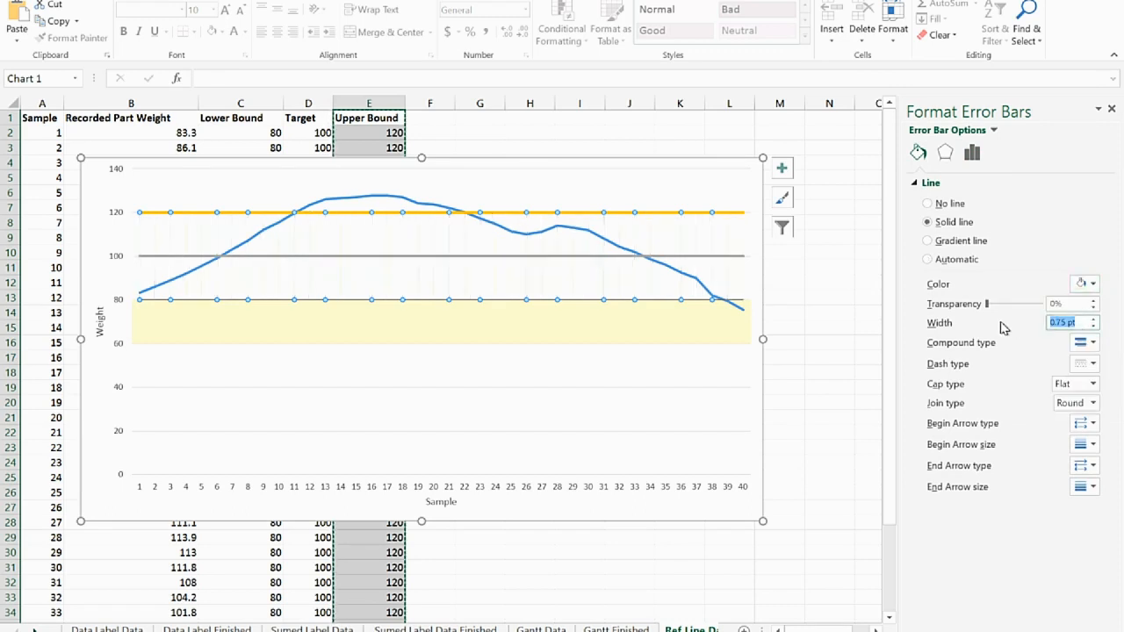
type("20")
key("Tab")
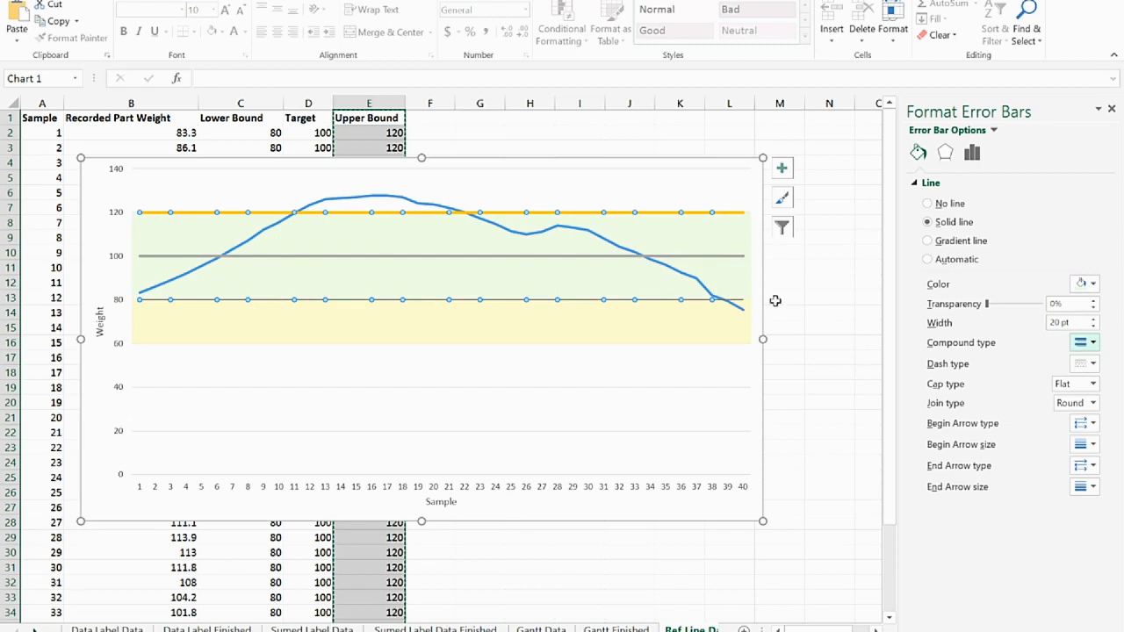
left_click(529, 258)
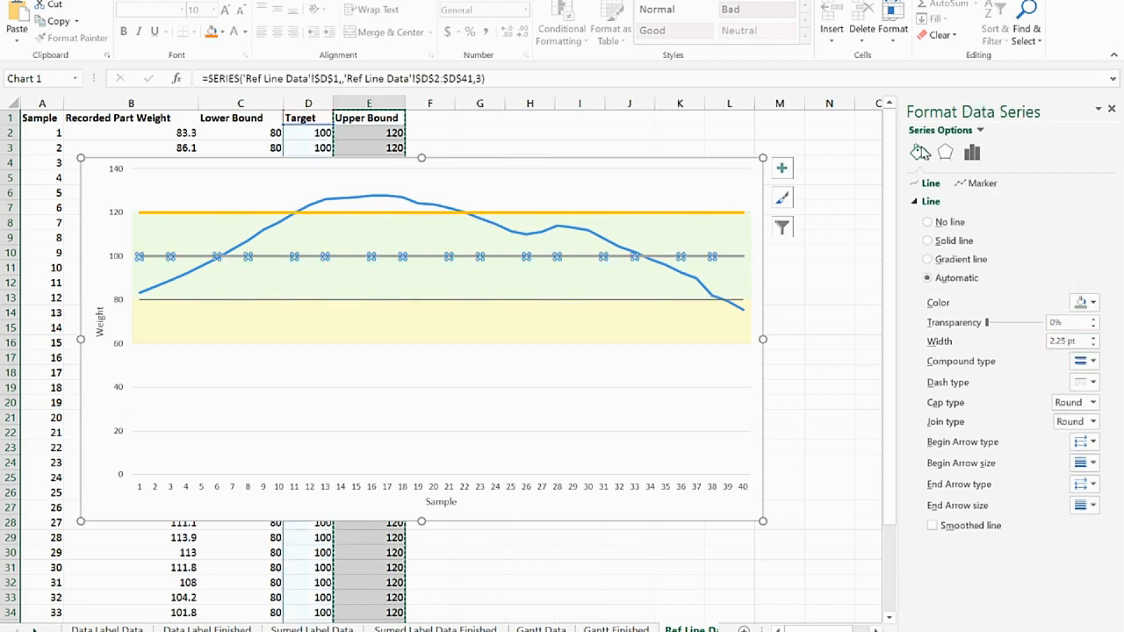
Add error bars to the chart's Upper Bound series and open their detailed options.
left_click(647, 213)
left_click(647, 214)
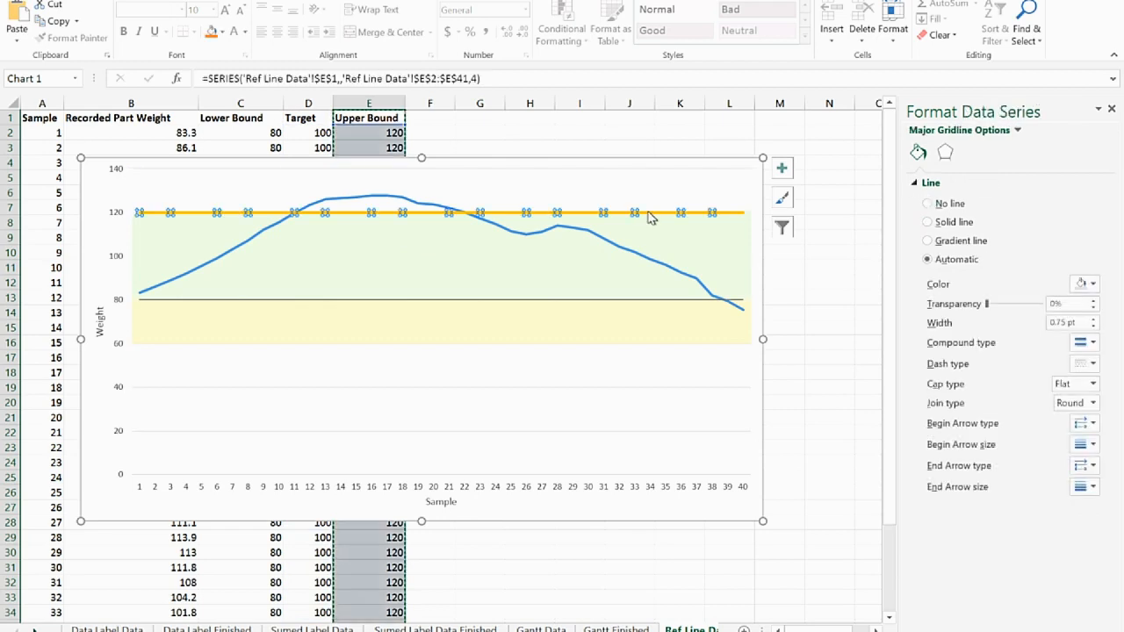
left_click(782, 168)
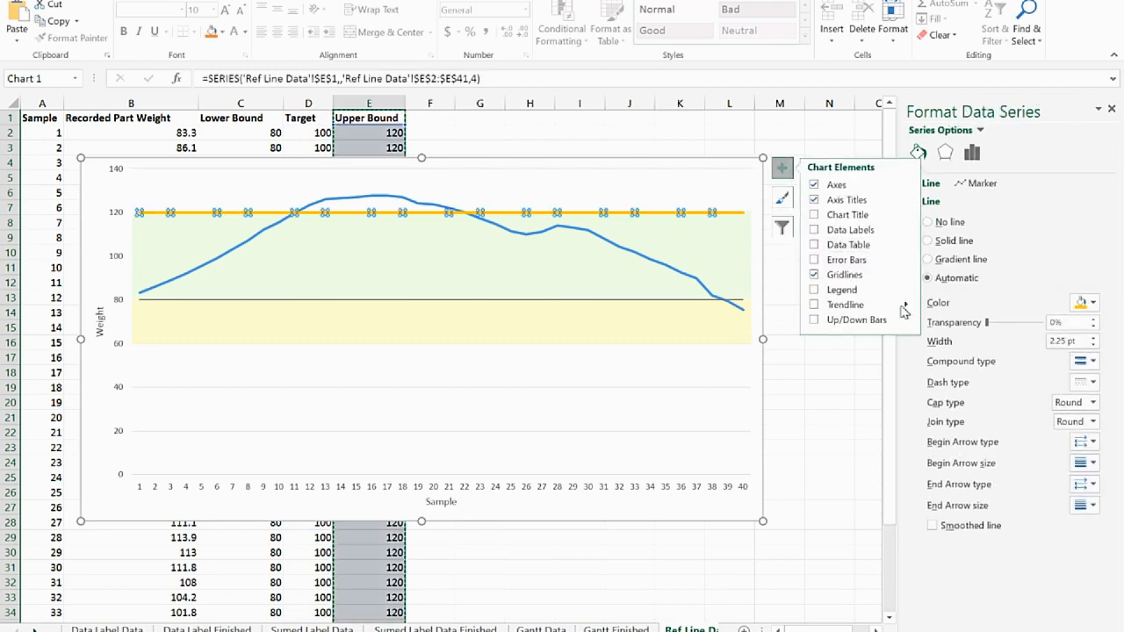
left_click(843, 260)
mouse_move(907, 265)
left_click(959, 316)
left_click(981, 154)
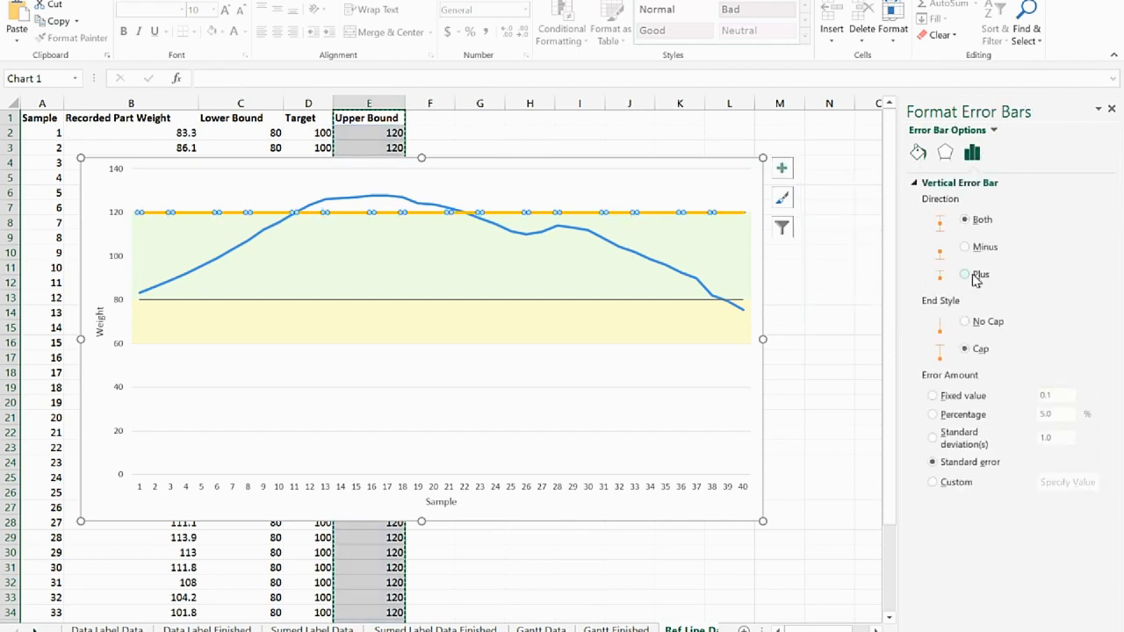
Set the Upper Bound error bars to the Plus direction with no cap and a fixed value of 20.
left_click(965, 274)
left_click(965, 321)
left_click(932, 396)
double_click(1056, 395)
type("20")
key("Return")
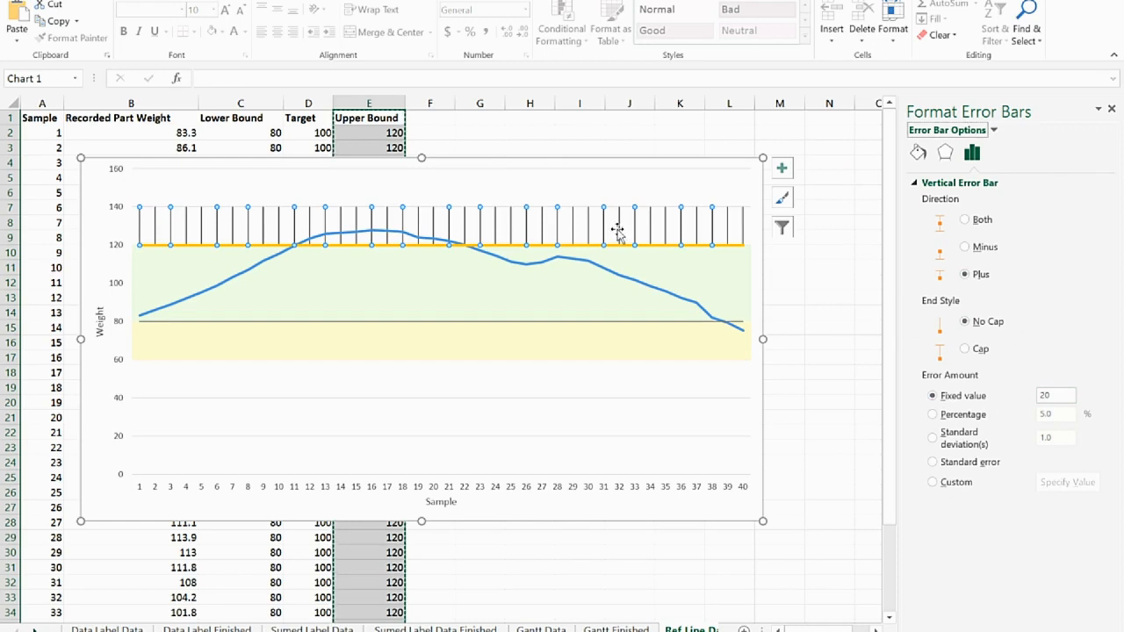
Color the Upper Bound error bars light pink (RGB 253, 211, 223) and set their line width to 15 pt.
left_click(917, 153)
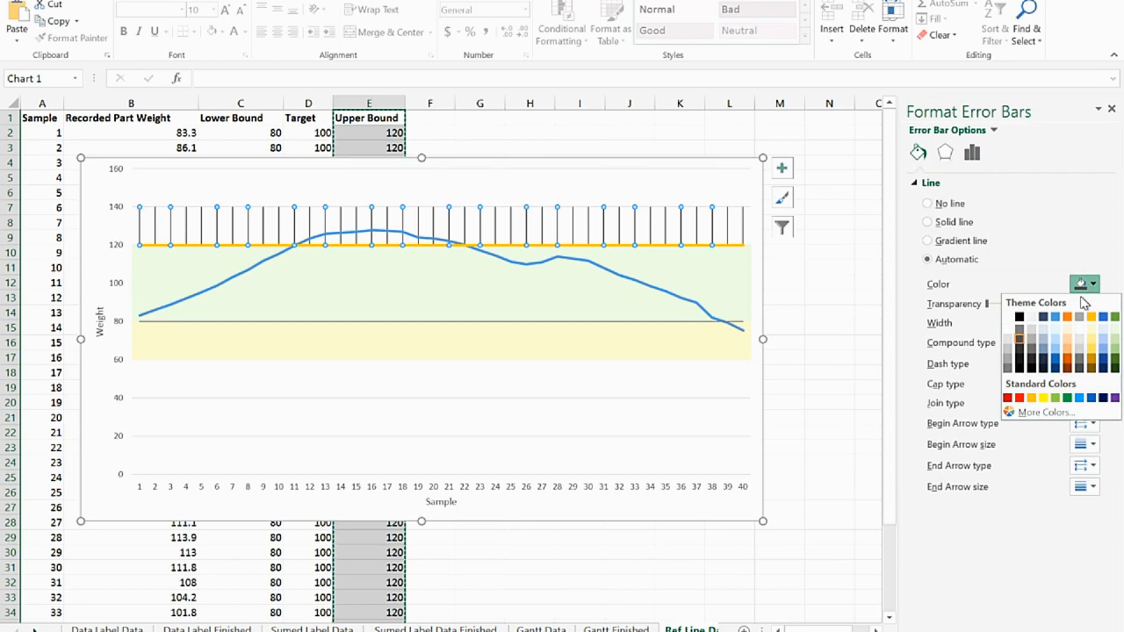
left_click(1026, 414)
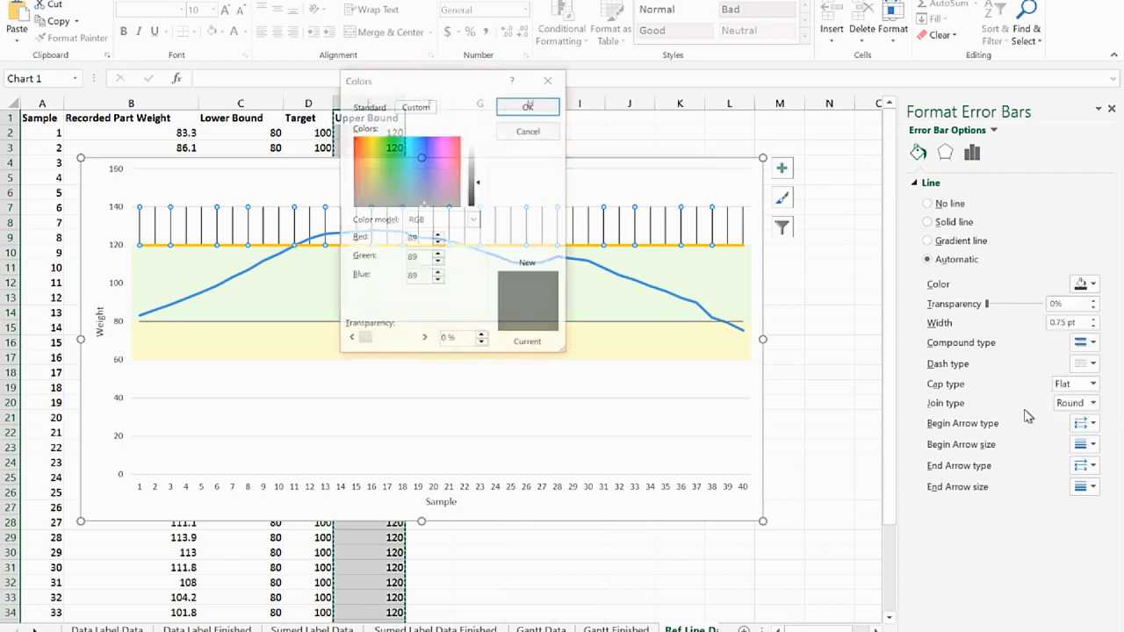
left_click(455, 142)
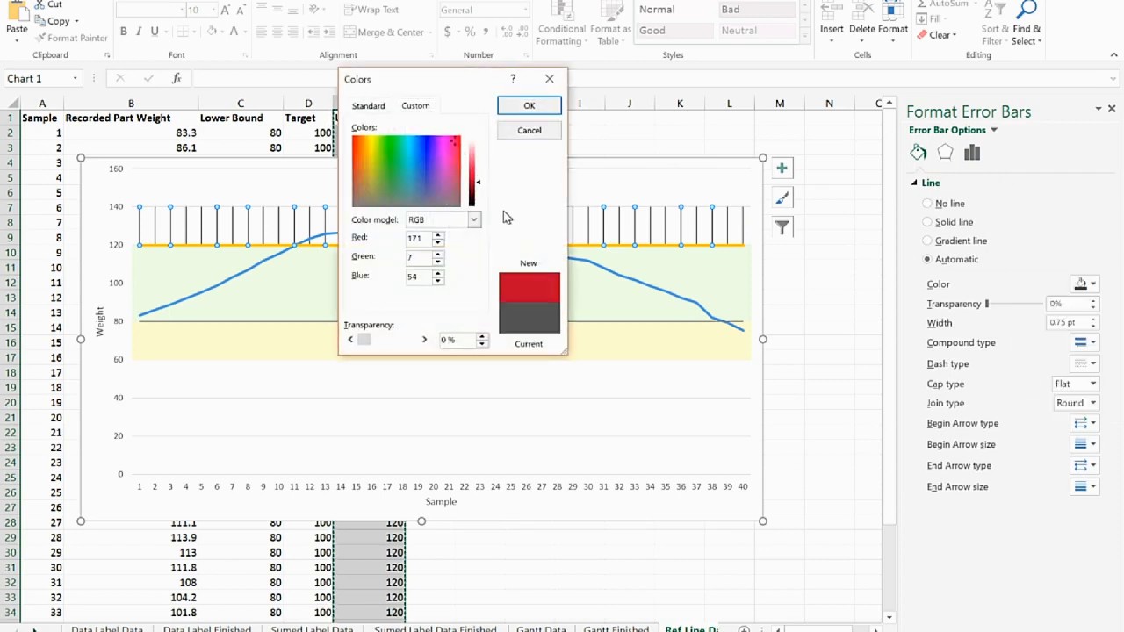
left_click(471, 150)
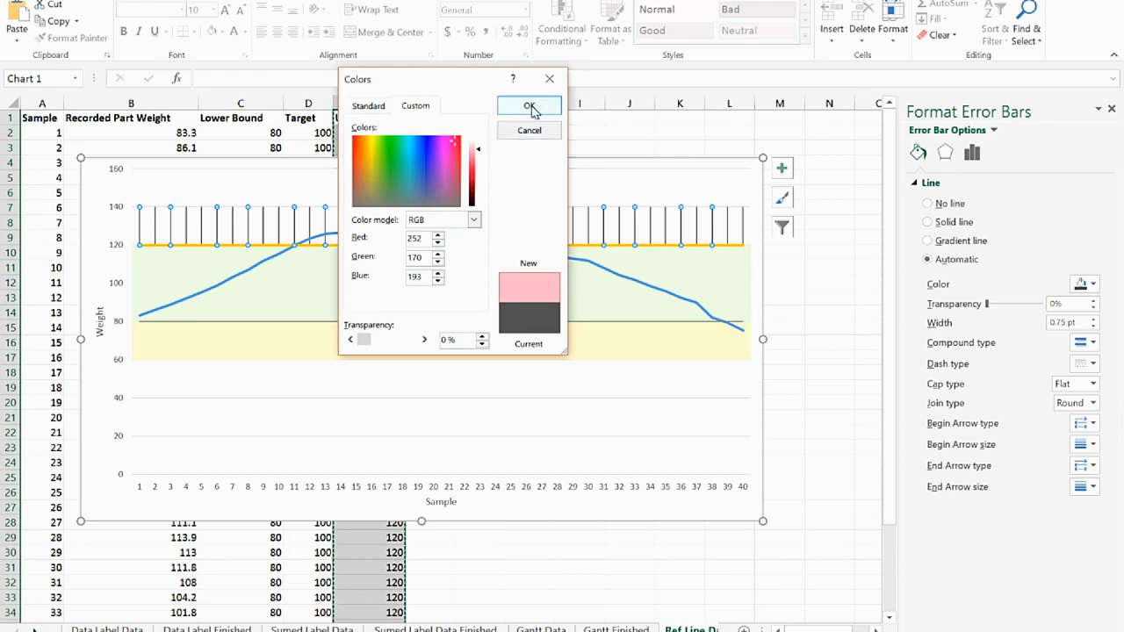
left_click(474, 145)
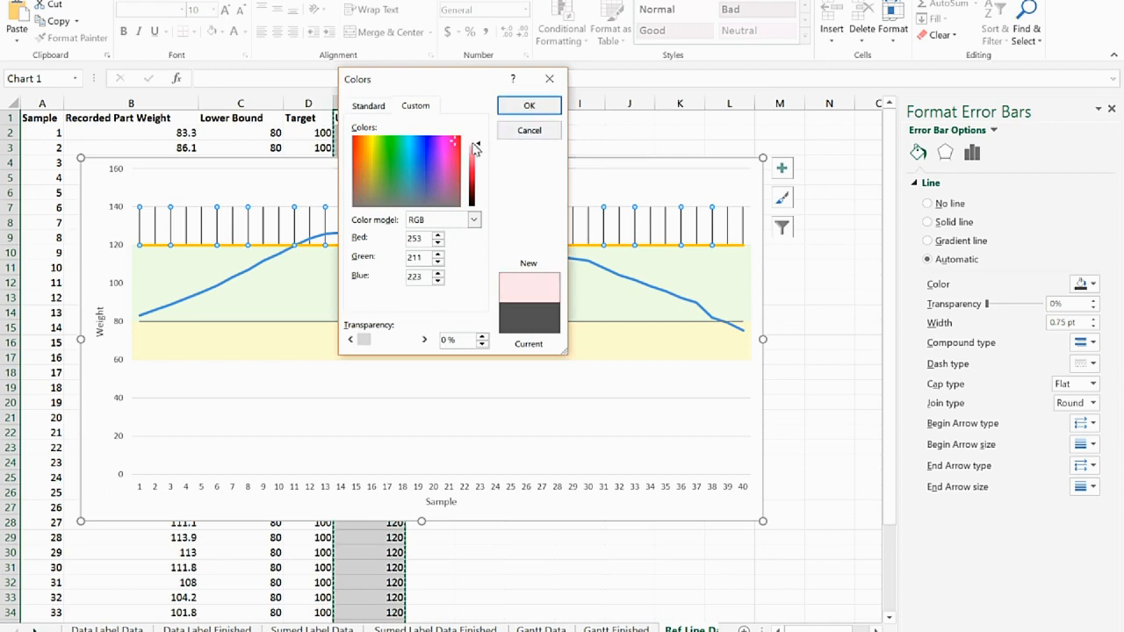
left_click(523, 107)
left_click_drag(1080, 322, 1025, 325)
type("15")
key("Return")
Make the Upper Bound series line solid dark gray with a width of 0.75 pt.
left_click(685, 246)
left_click(1092, 304)
left_click(1030, 335)
left_click(1092, 305)
left_click(1018, 350)
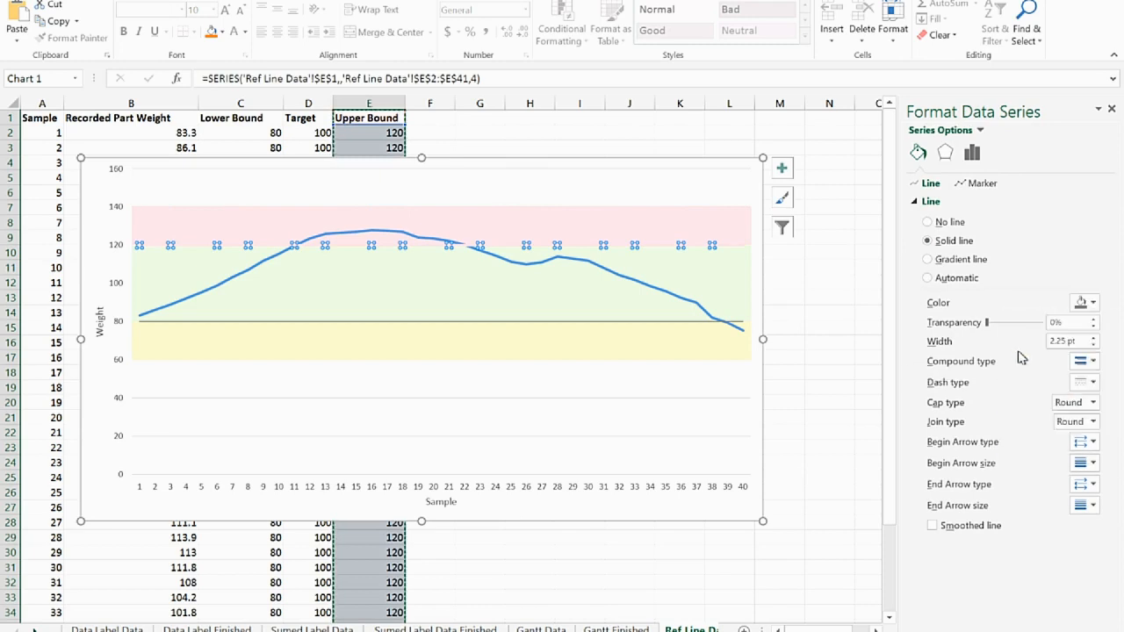
left_click_drag(1074, 341, 1049, 344)
type(".75")
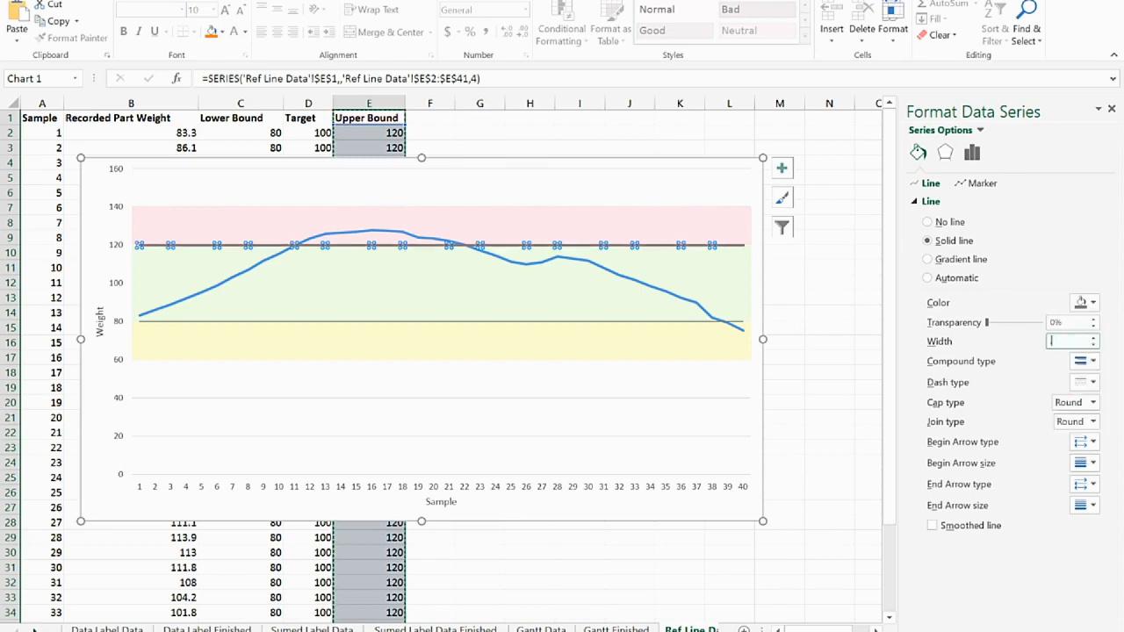
Set the vertical Weight axis bounds to a minimum of 60 and a maximum of 140.
double_click(116, 245)
type("60")
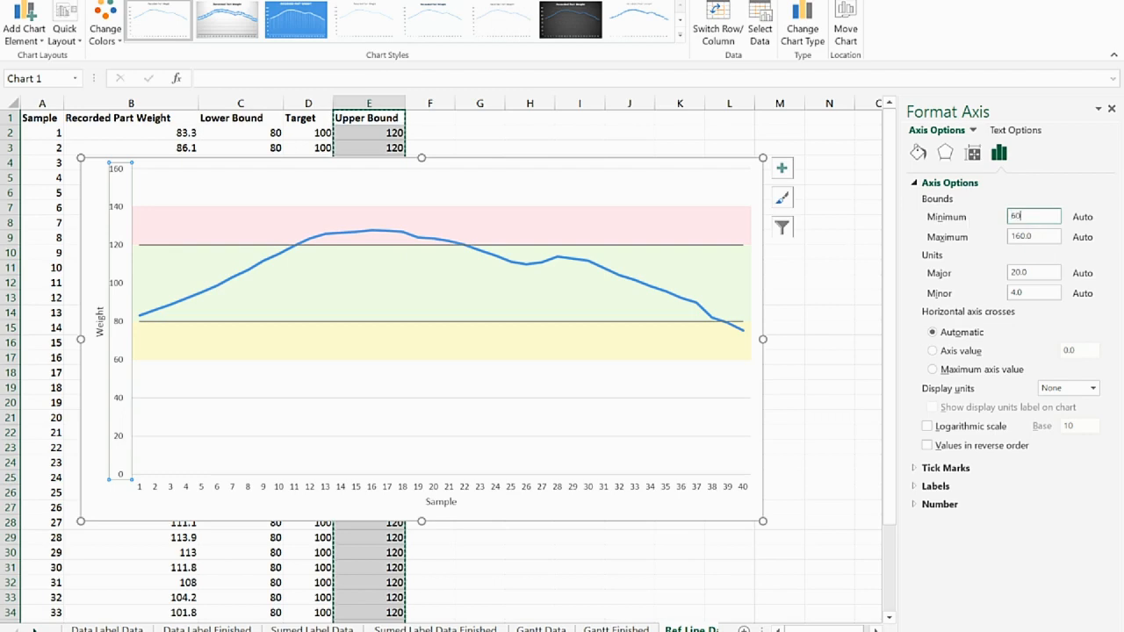
left_click(1016, 237)
left_click_drag(1033, 235, 999, 236)
type("140")
key("Return")
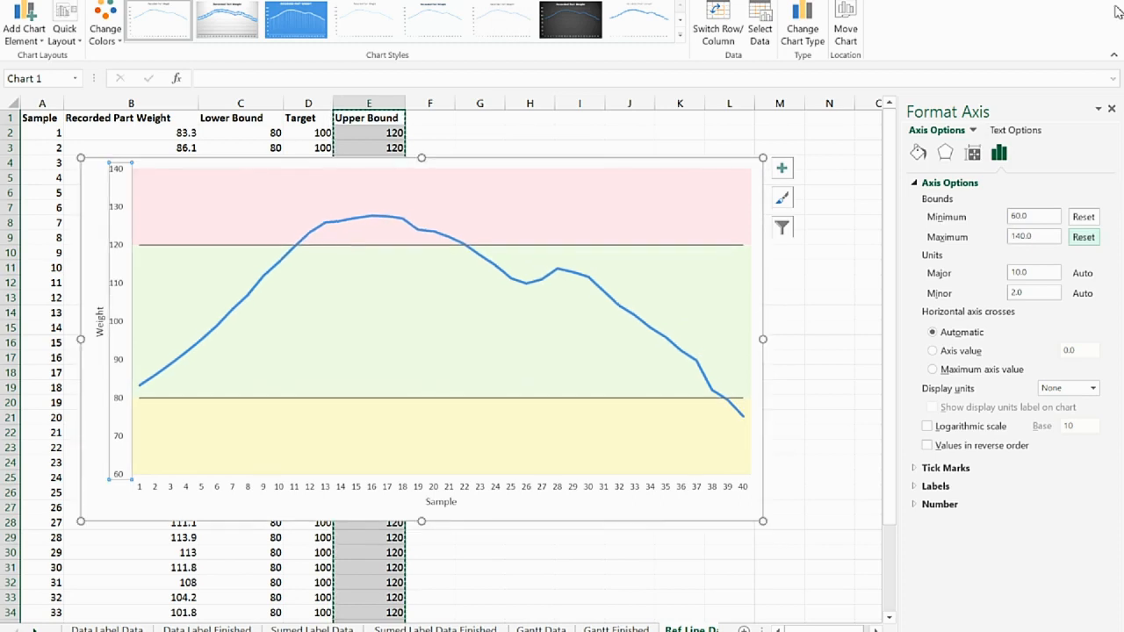
Close the axis formatting settings and add a "Danger zone" data callout to the Upper Bound line at sample 26.
left_click(1111, 112)
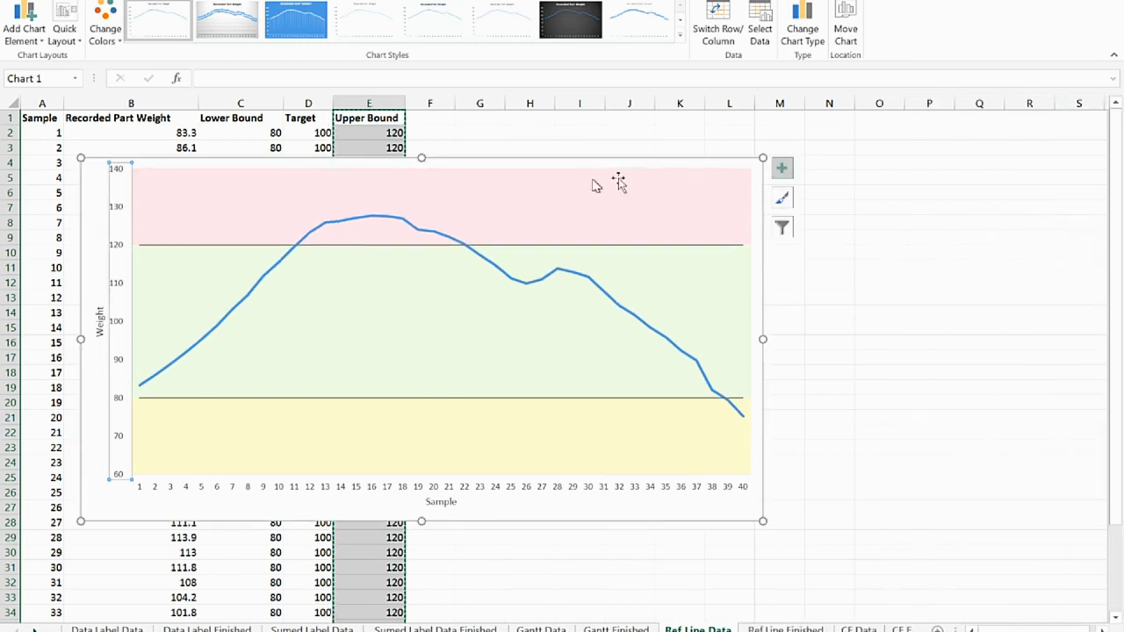
left_click(498, 249)
left_click(590, 467)
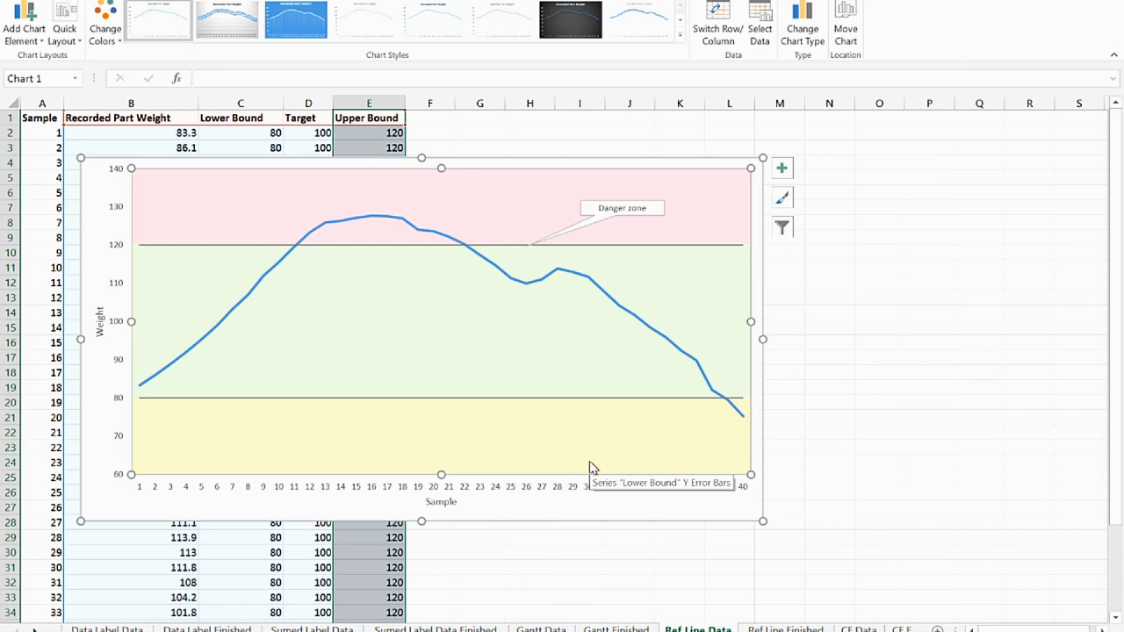
Clear the manually entered sales values from cells D4:F6 on the CF Data sheet.
left_click(272, 162)
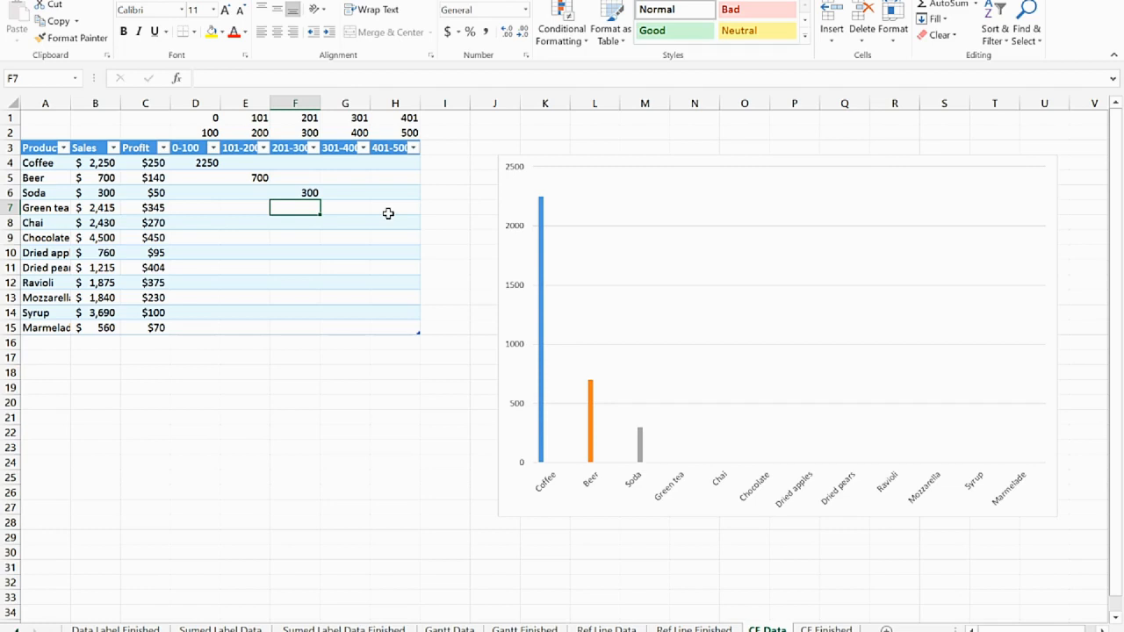
left_click_drag(189, 163, 290, 191)
key("Delete")
type("=if(And(")
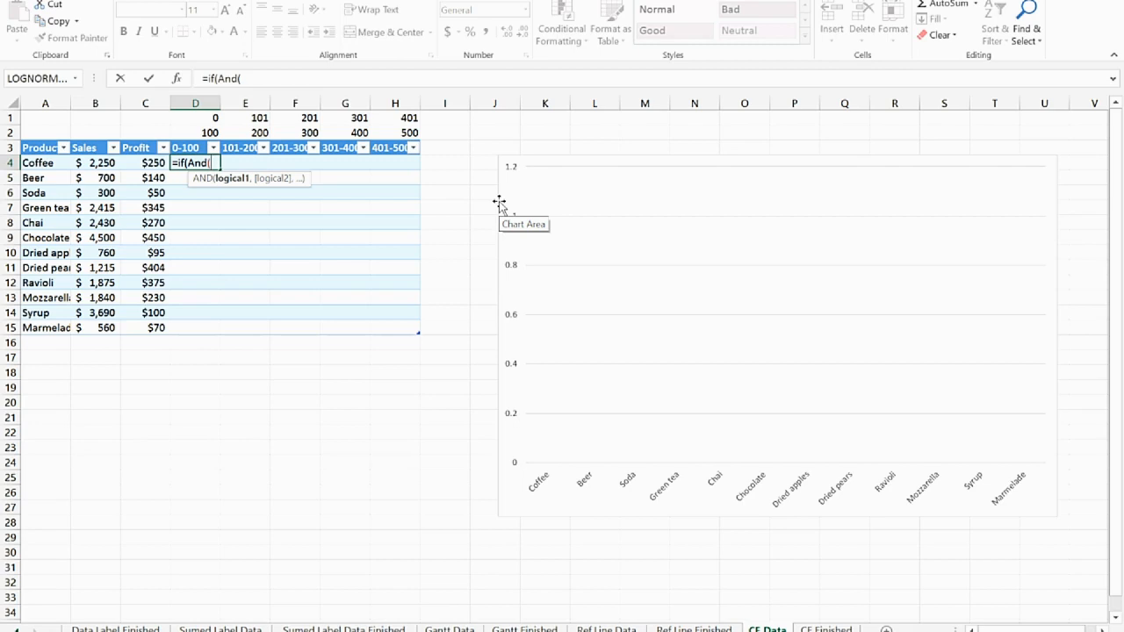
key("Left")
type(">")
key("Up")
key("Up")
key("Up")
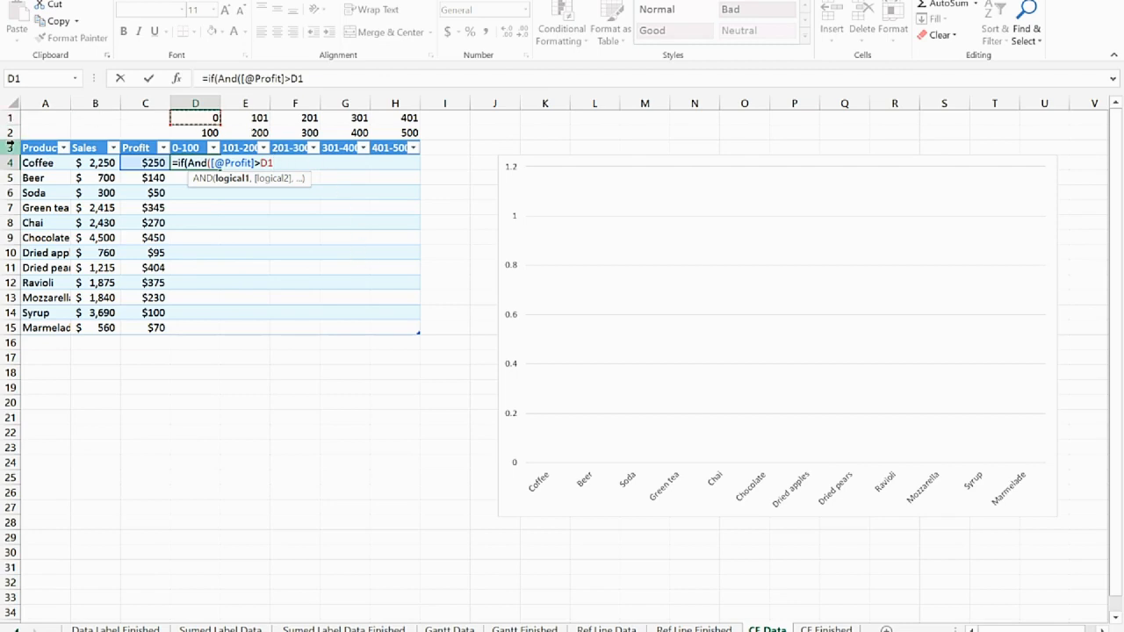
key("F4")
key("F4")
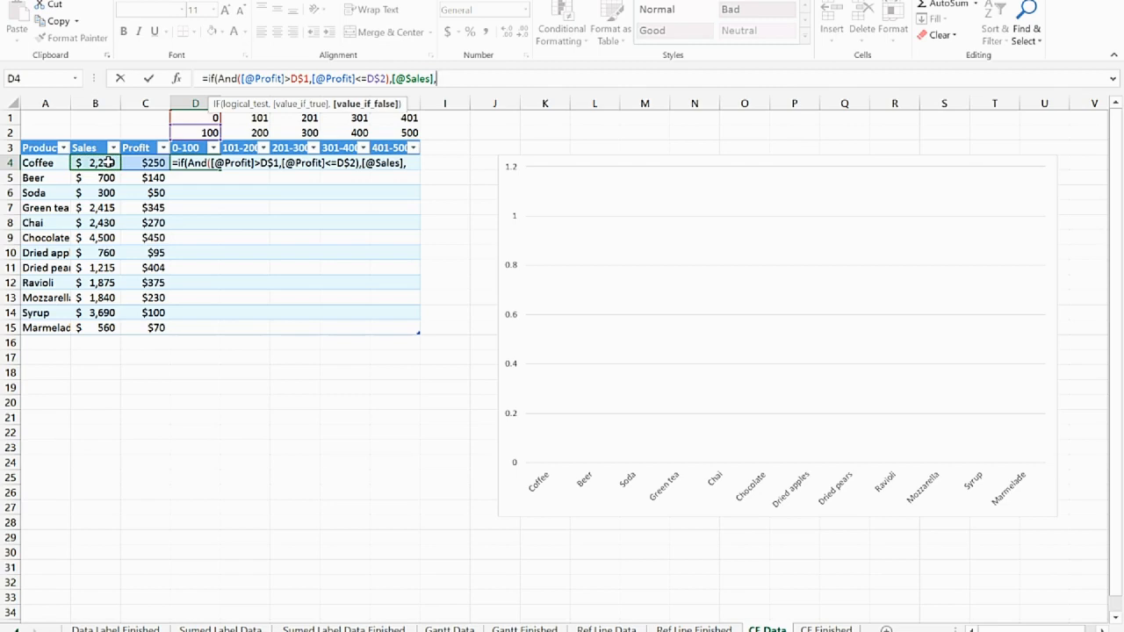
type("\"\")")
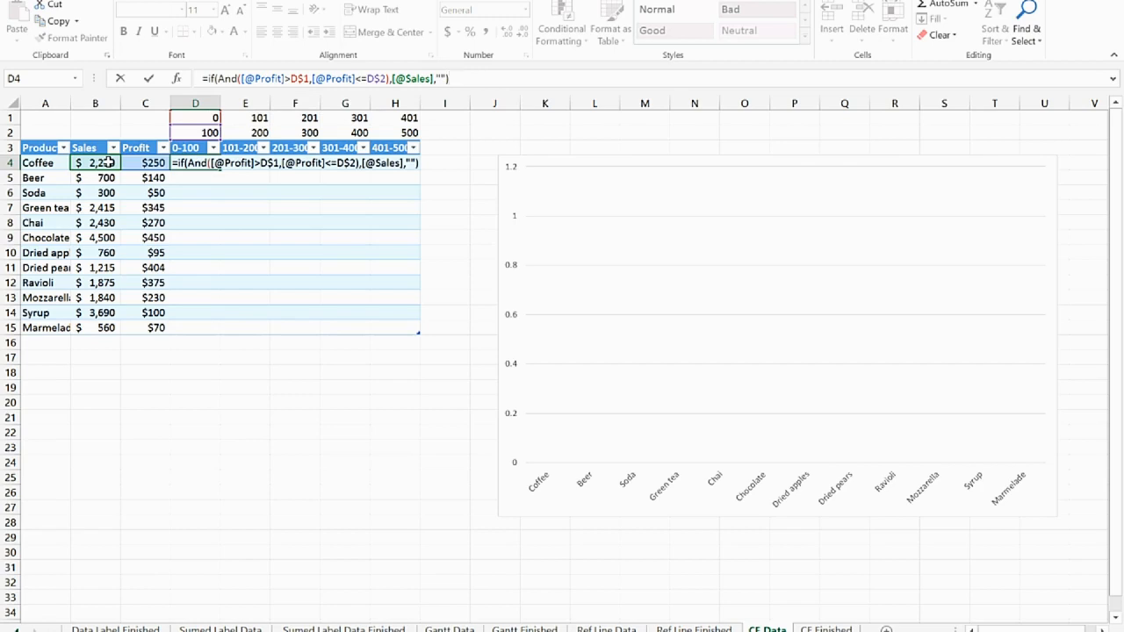
key("Return")
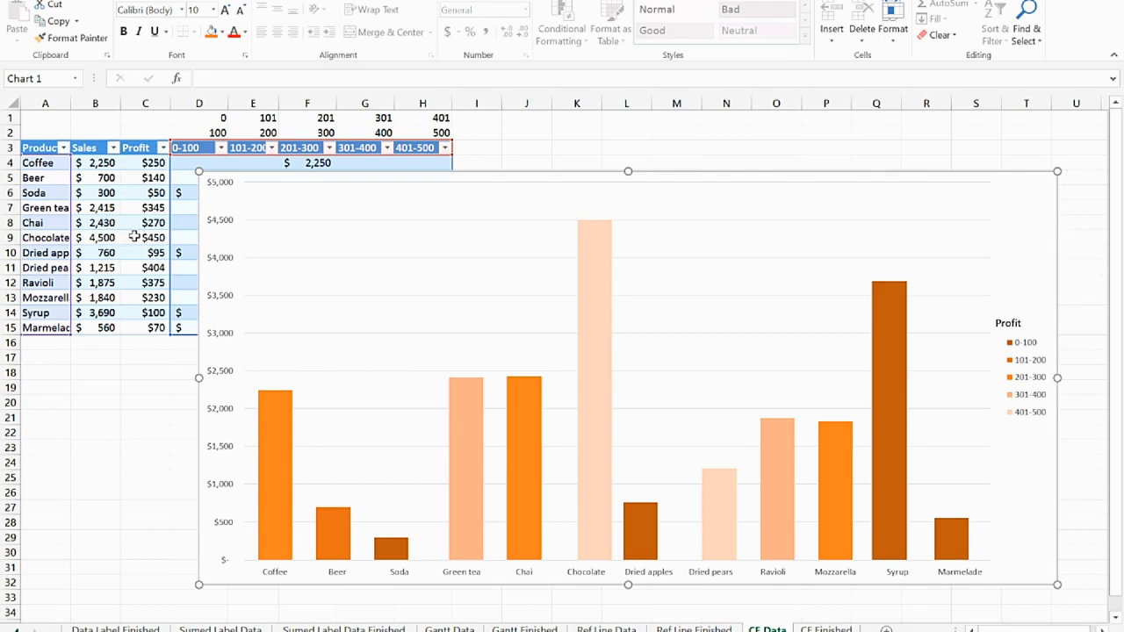
Set Chocolate's profit in cell C9 to 100.
left_click(132, 237)
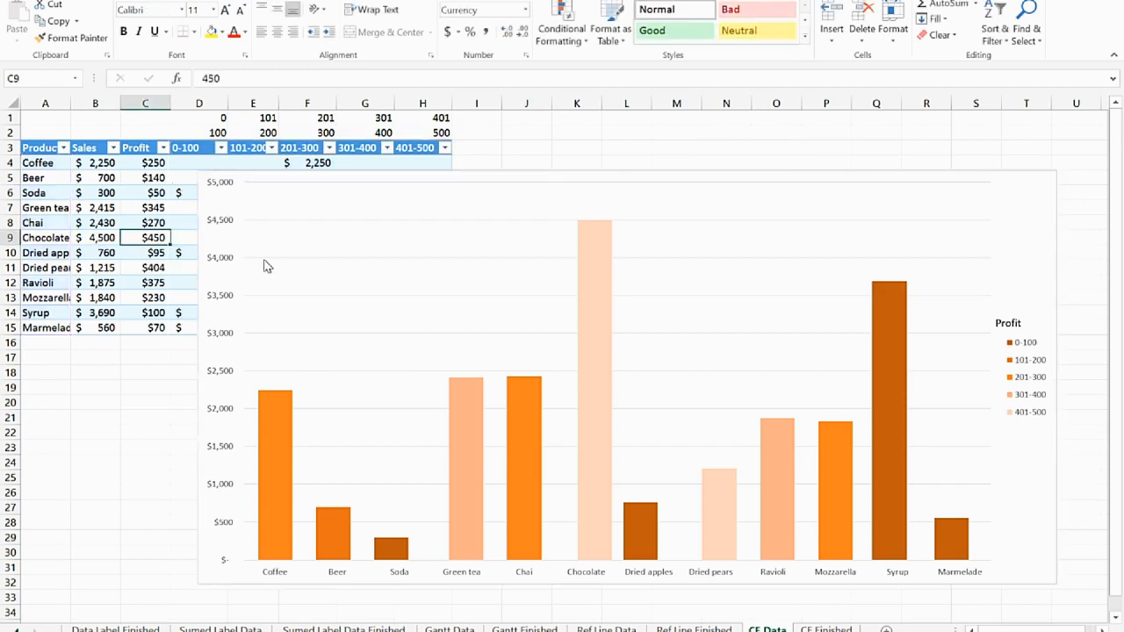
type("100")
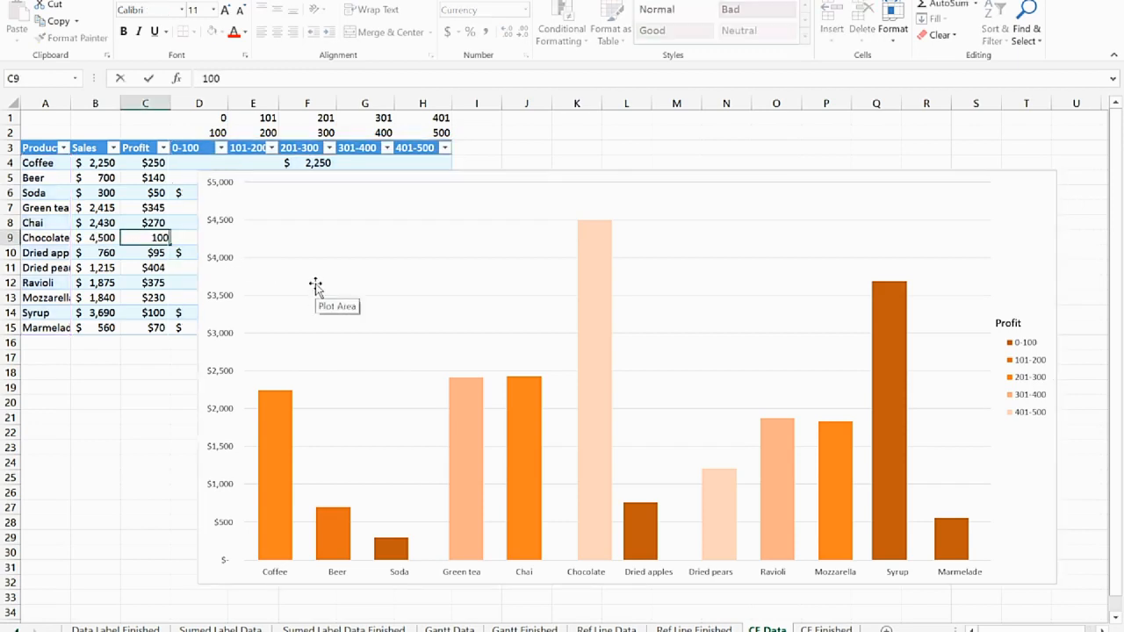
key("Return")
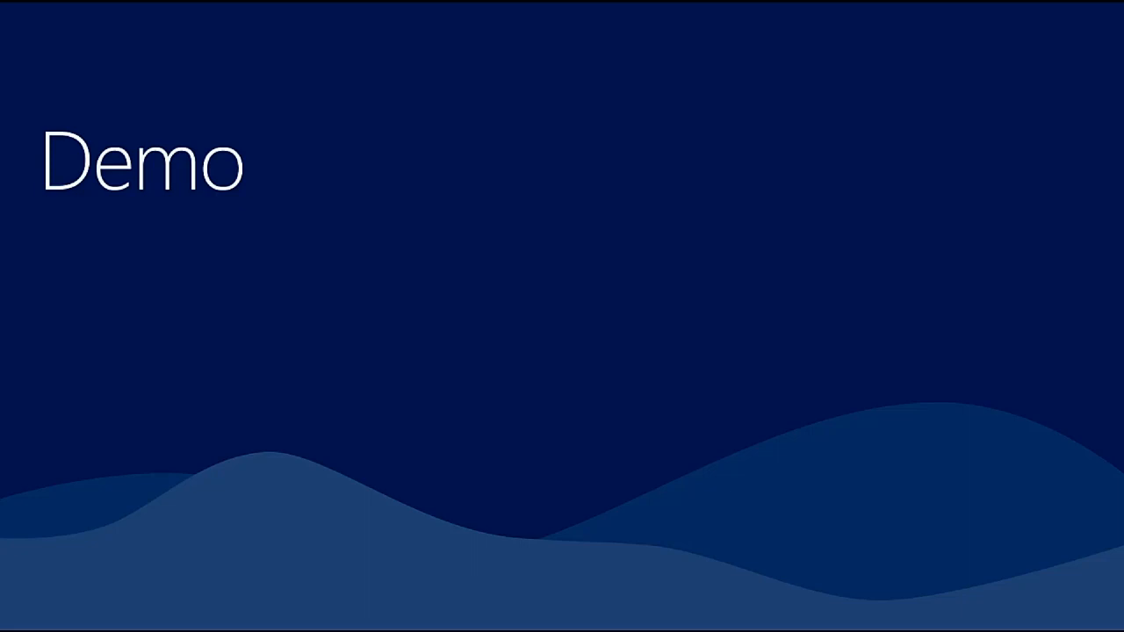
End the PowerPoint slide show and look through the remaining slides in the editing view.
key("Escape")
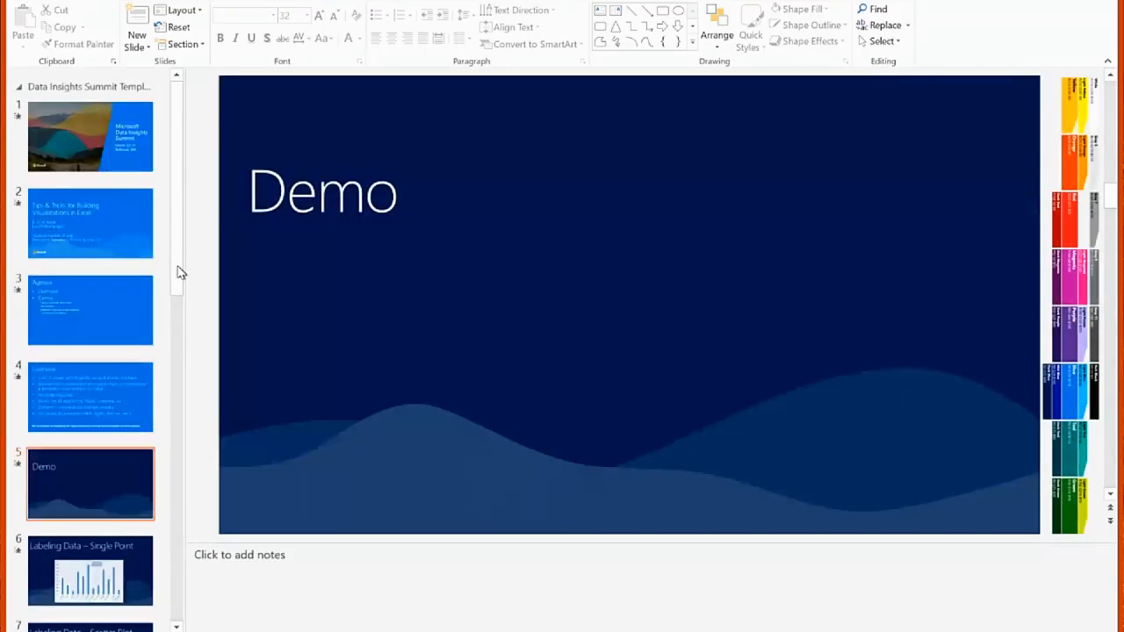
left_click_drag(180, 272, 183, 557)
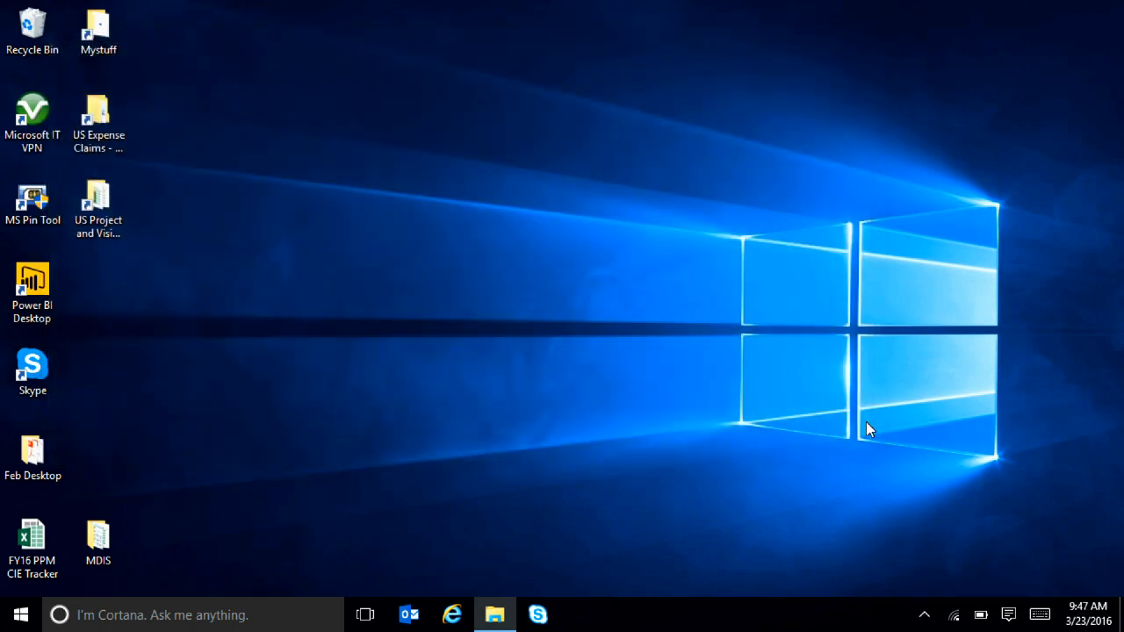
Switch to the MDIS folder in File Explorer and open the Visio drawing "new product launch process_raw".
mouse_move(499, 617)
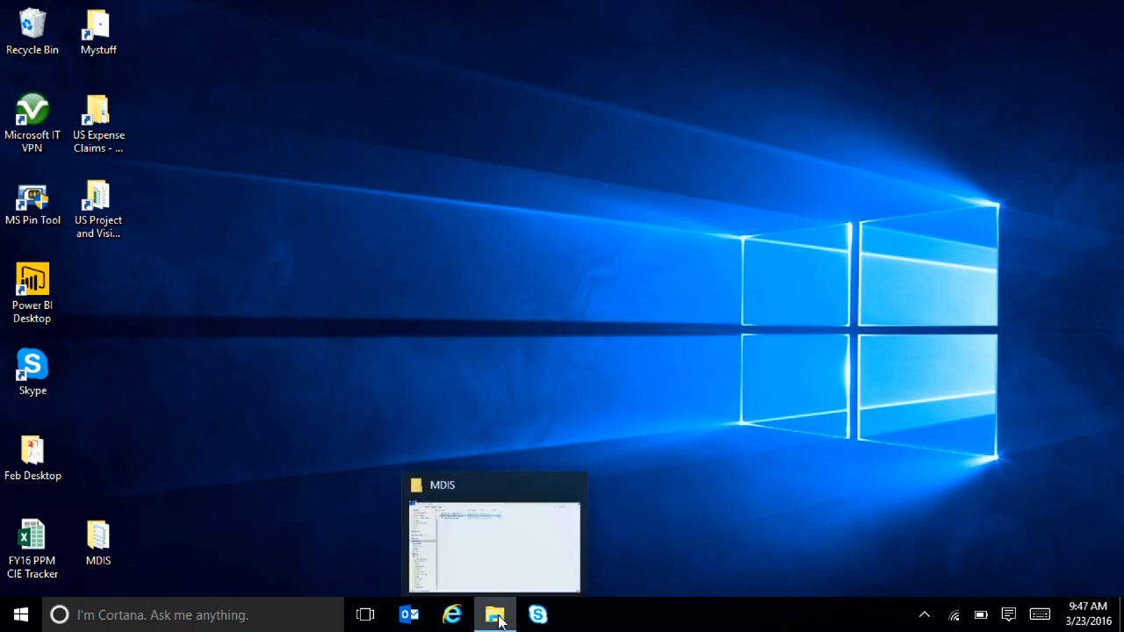
left_click(499, 617)
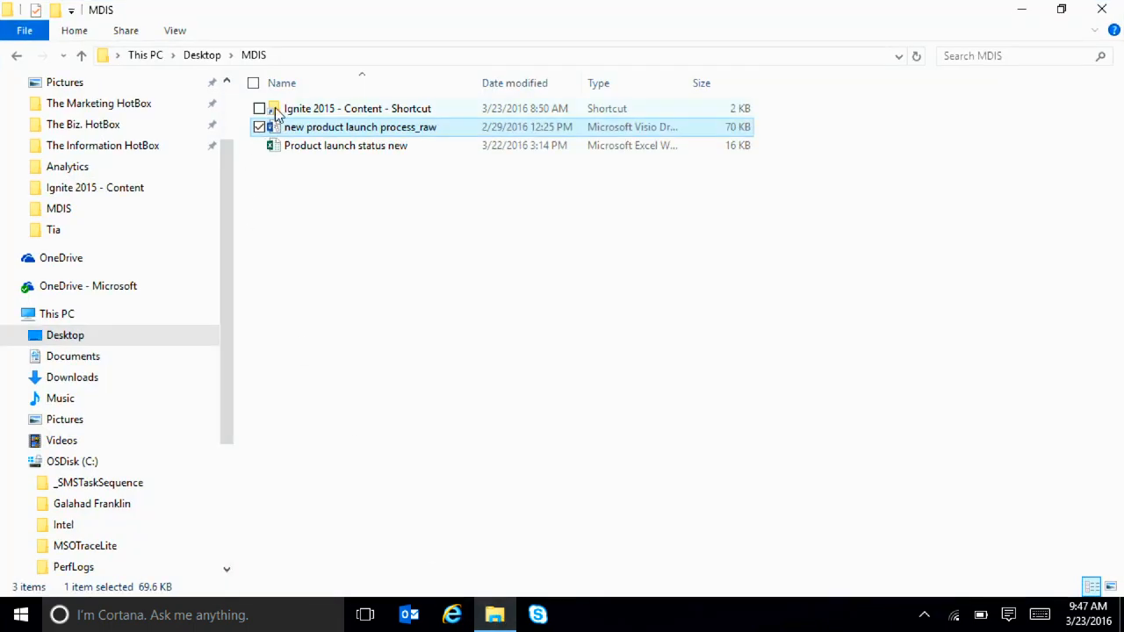
double_click(366, 128)
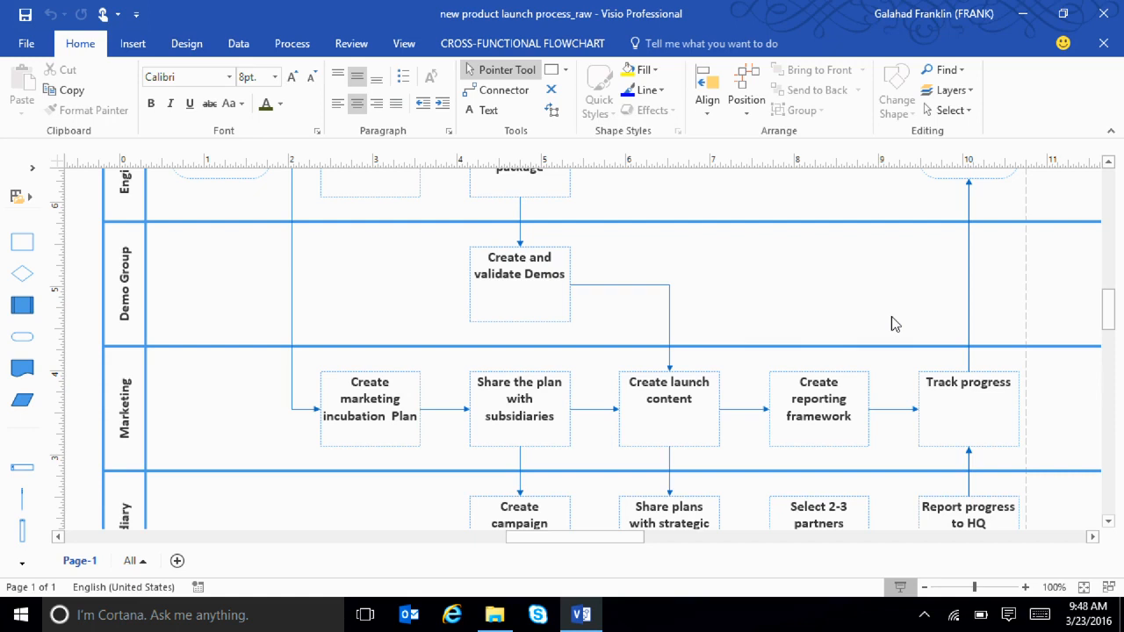